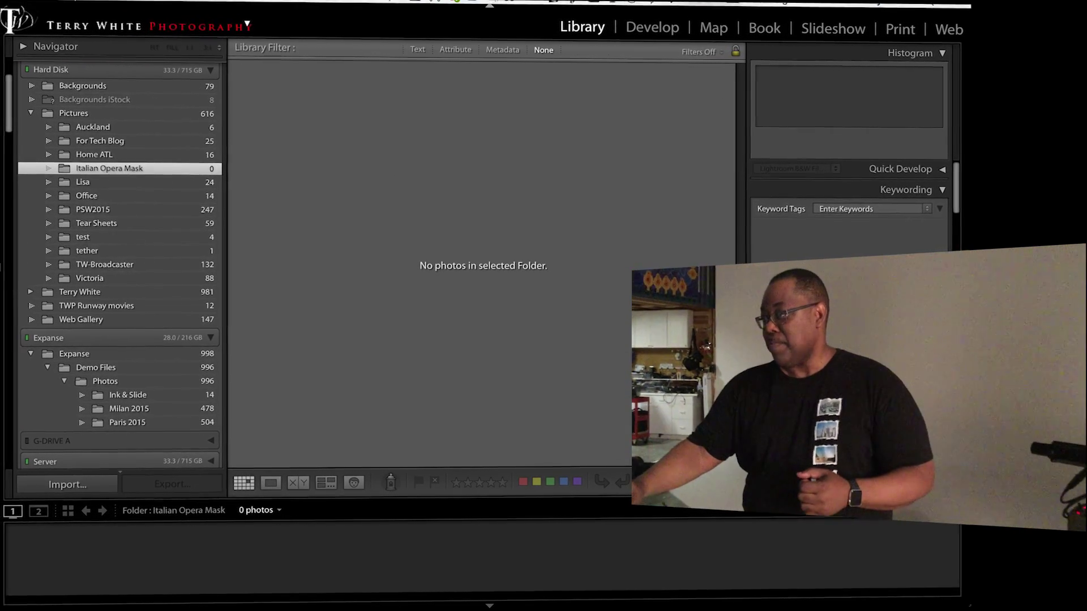
Step: Start a tethered capture session named Italian Opera Mask with file numbering starting at 1
{"action": "left_click", "coordinate": [105, 2]}
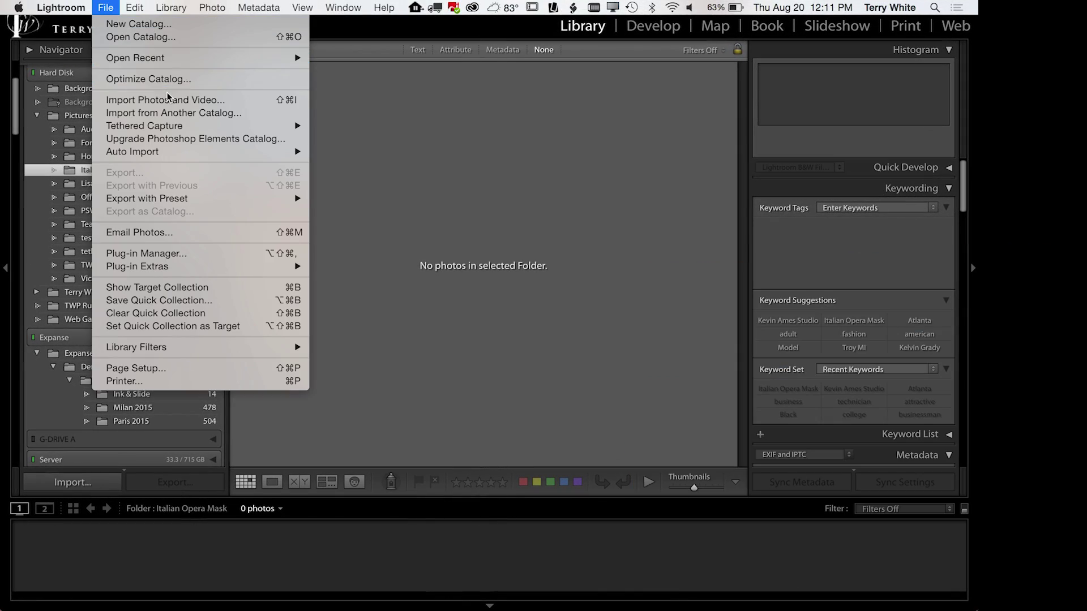
{"action": "mouse_move", "coordinate": [180, 127]}
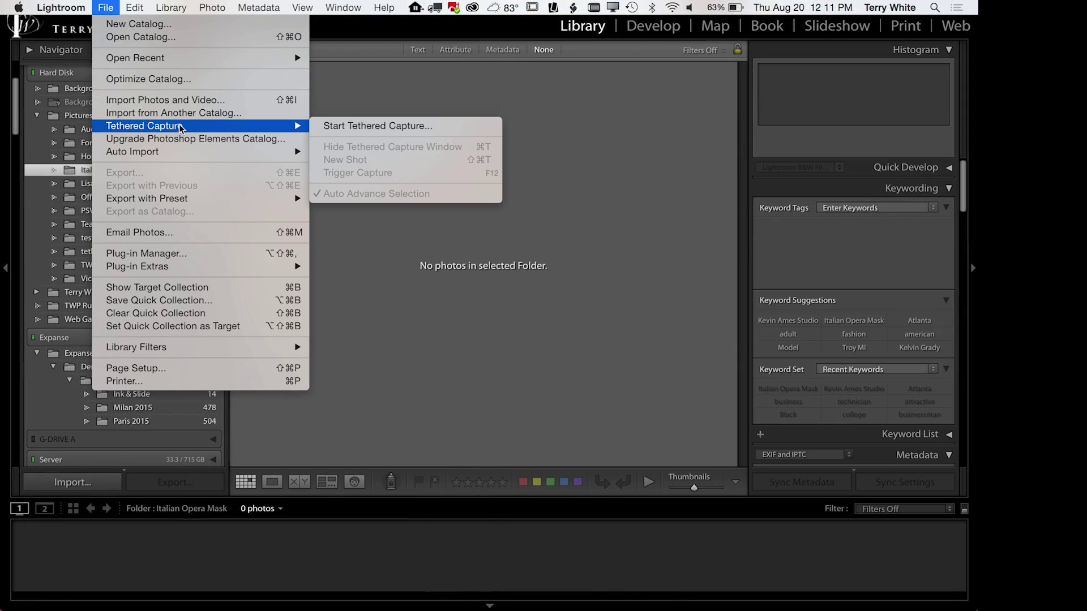
{"action": "left_click", "coordinate": [351, 128]}
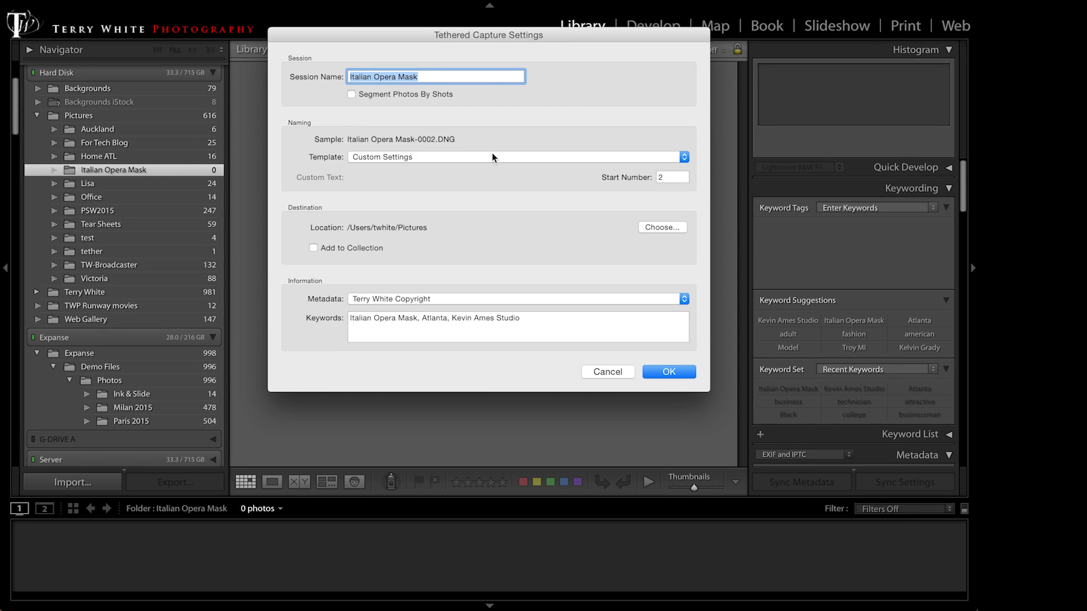
{"action": "left_click", "coordinate": [665, 178]}
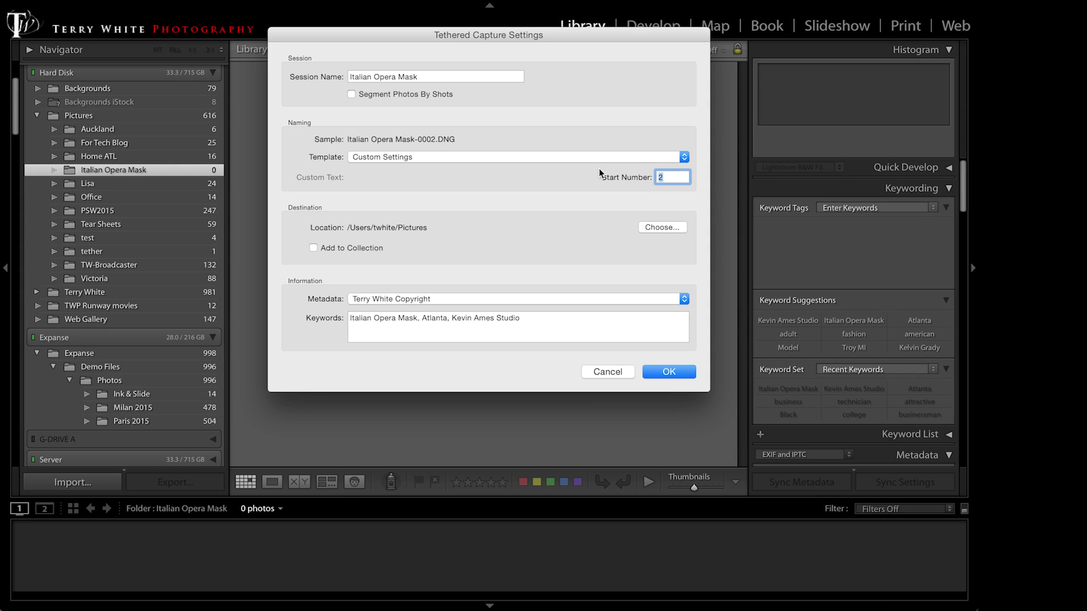
{"action": "type", "text": "1"}
Step: Send tethered shots to the existing Italian Mask collection and start the capture session
{"action": "left_click", "coordinate": [324, 250]}
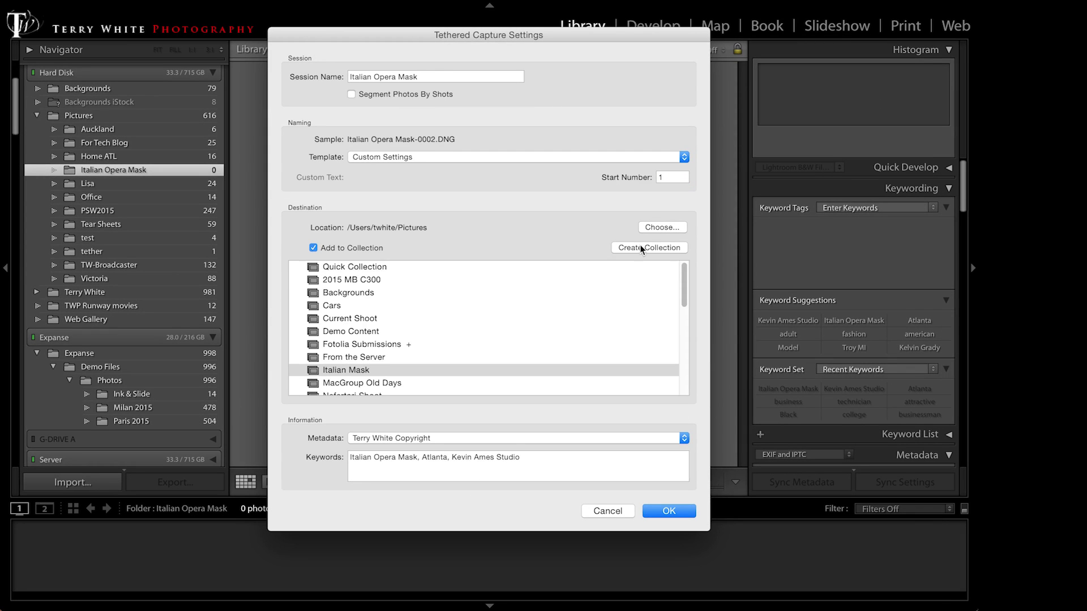
{"action": "left_click", "coordinate": [643, 248]}
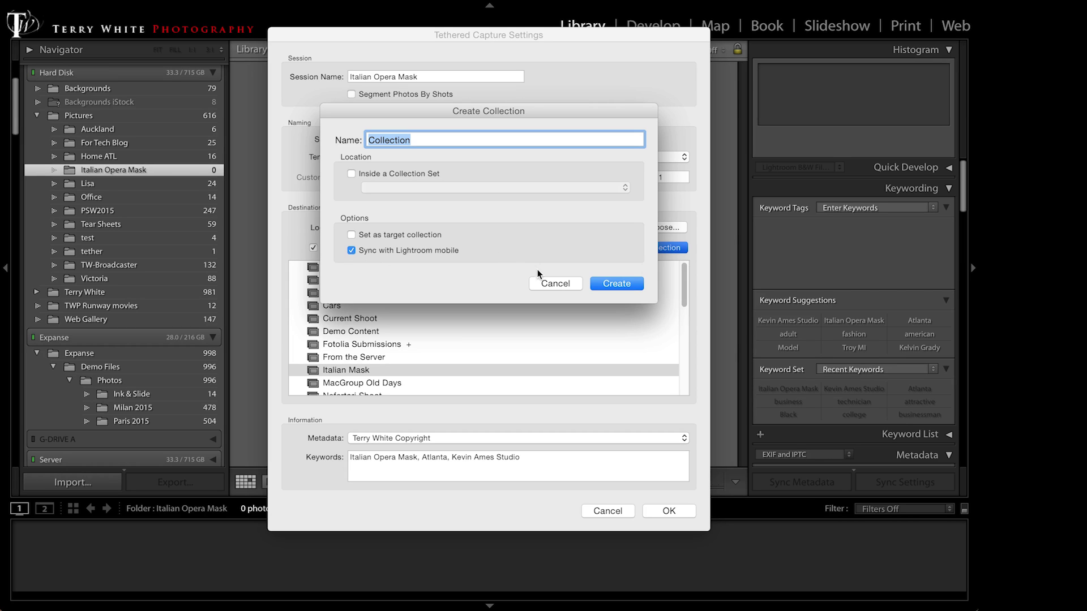
{"action": "left_click", "coordinate": [552, 283]}
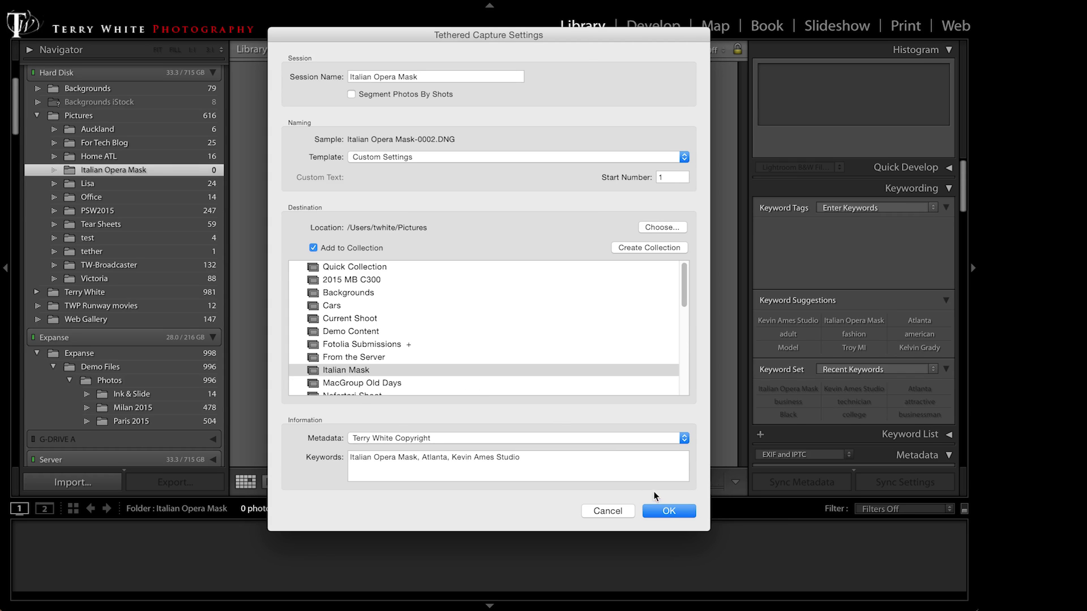
{"action": "left_click", "coordinate": [668, 512]}
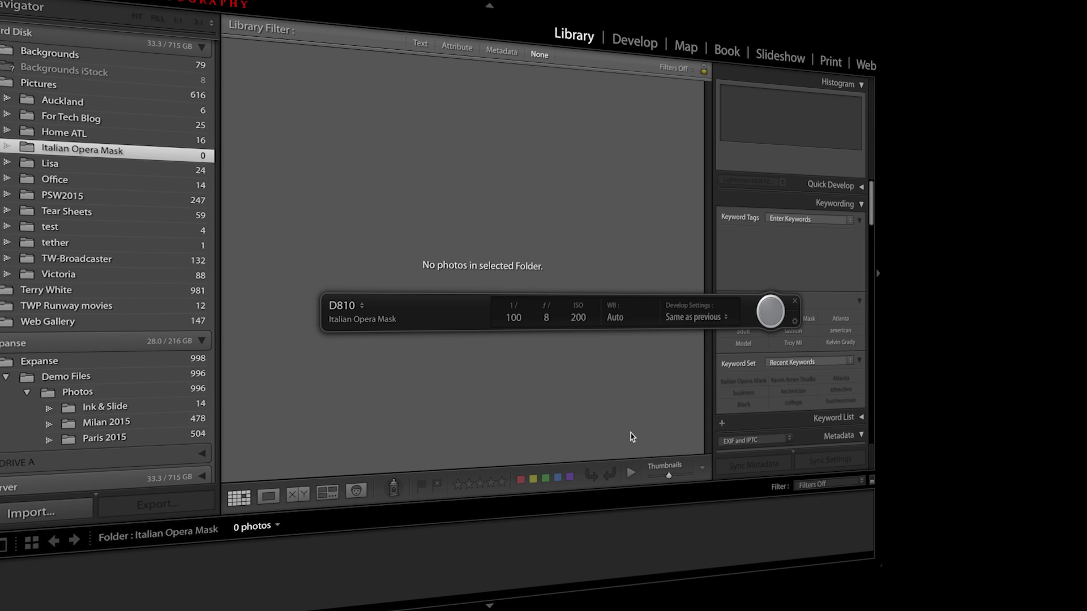
Step: Hide the tether bar and view the first shot, Italian Opera Mask-0001-2, full screen
{"action": "key", "text": "super+t"}
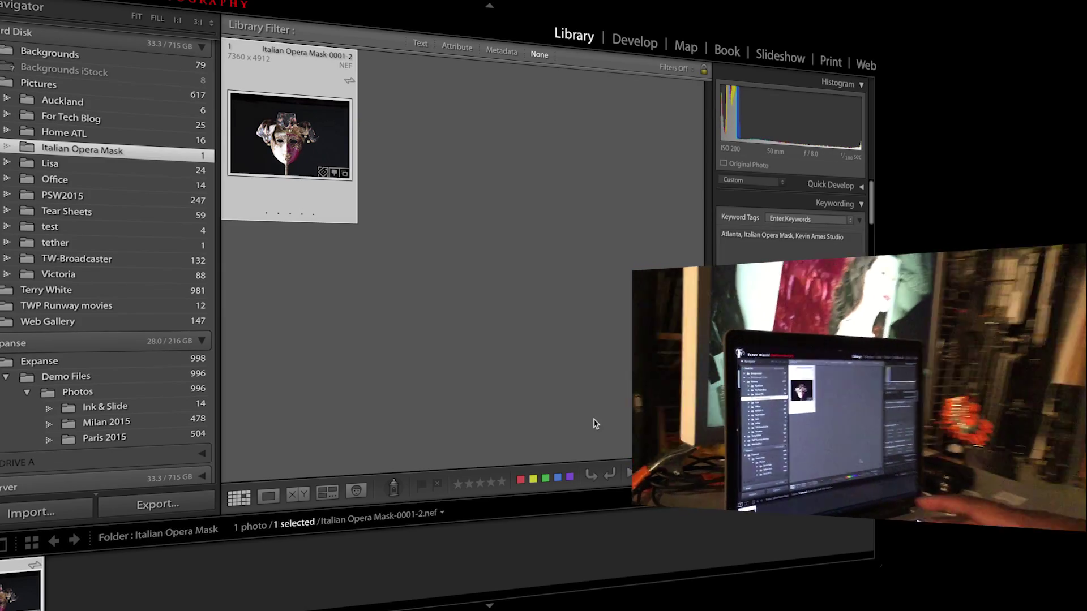
{"action": "key", "text": "f"}
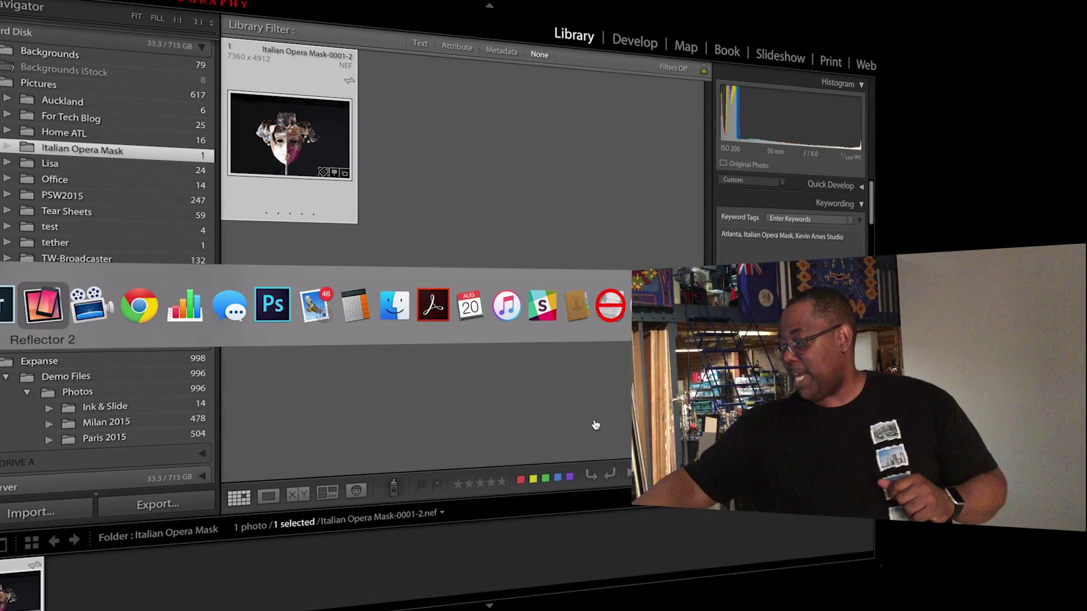
{"action": "key", "text": "super+Tab"}
Step: In Reflector 2, open the synced mask shot in Lightroom mobile and reveal its info overlays
{"action": "key", "text": "super+shift+Tab"}
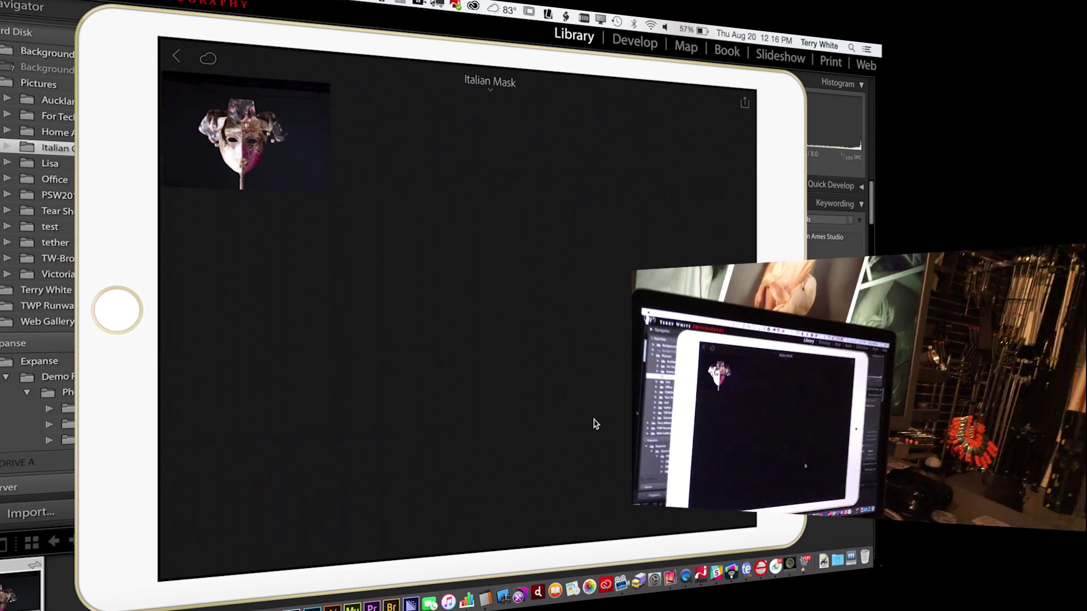
{"action": "left_click", "coordinate": [266, 138]}
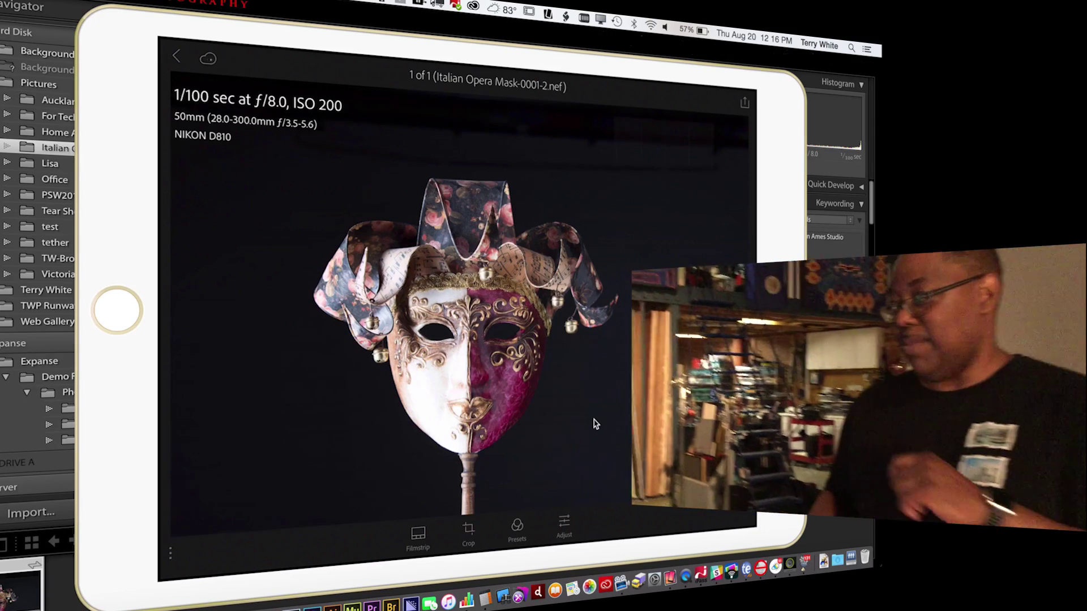
{"action": "left_click_drag", "start_coordinate": [364, 369], "coordinate": [397, 143]}
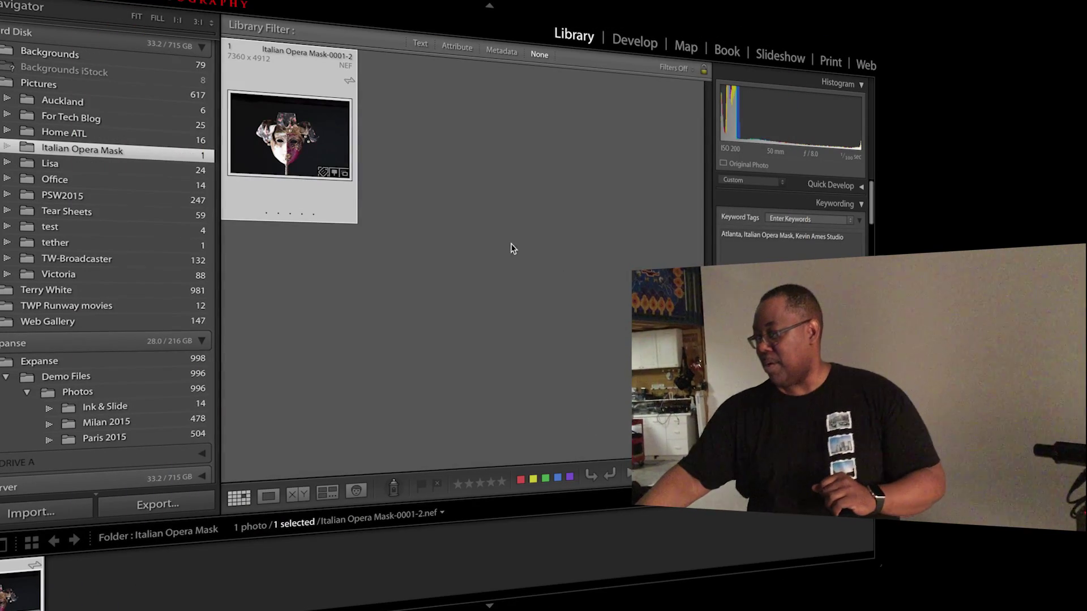
Step: Preview each new tethered mask shot full screen until the folder holds five frames
{"action": "mouse_move", "coordinate": [309, 151]}
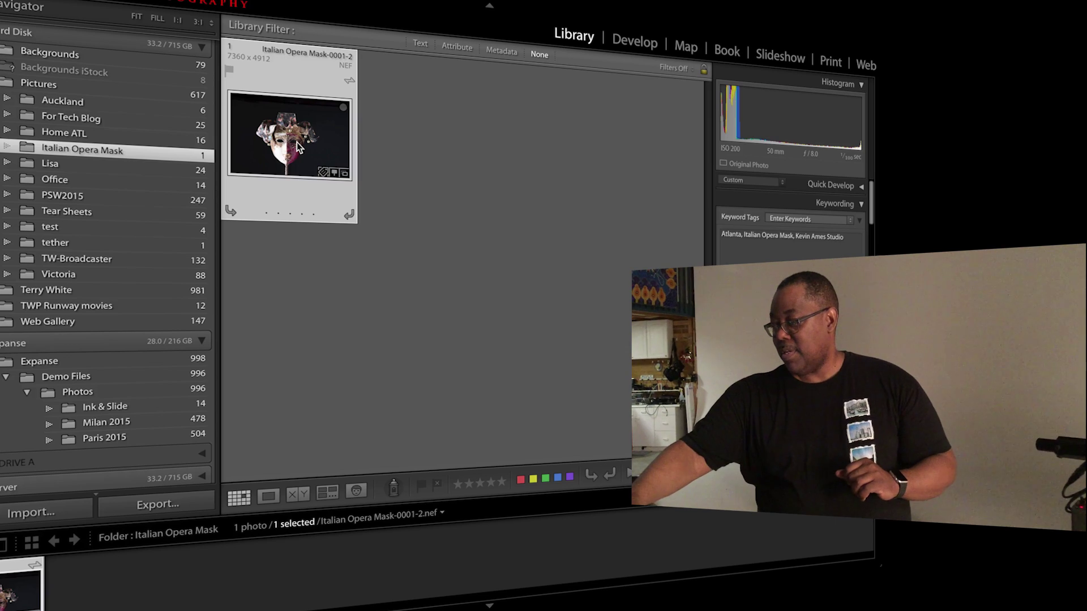
{"action": "key", "text": "f"}
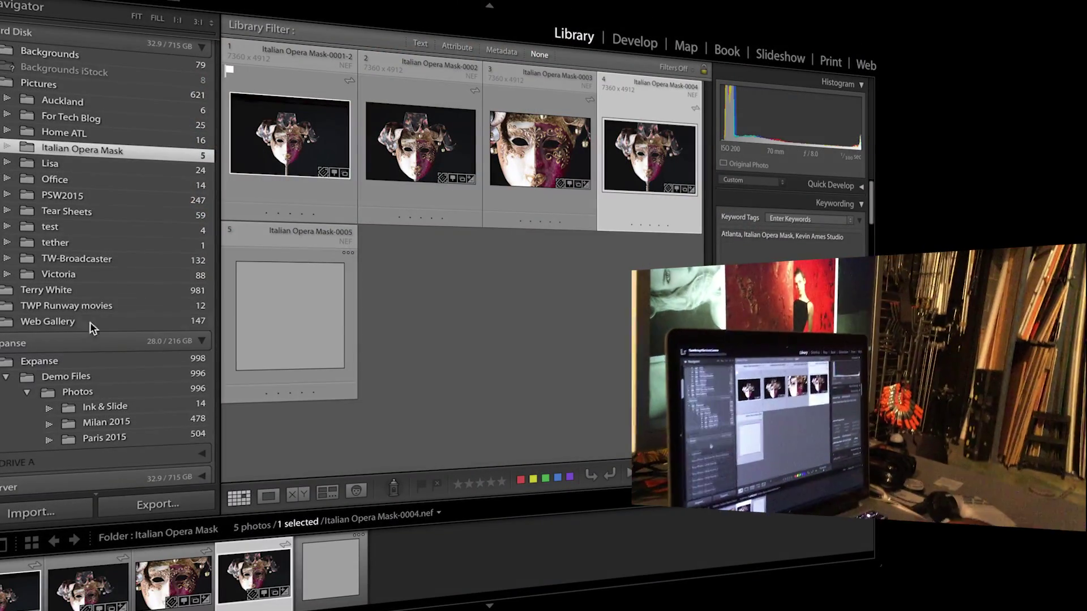
Step: Make the Italian Mask collection public and open its adobe.ly web link in Chrome
{"action": "scroll", "coordinate": [90, 311], "scroll_direction": "down", "scroll_amount": 15}
{"action": "scroll", "coordinate": [90, 311], "scroll_direction": "down", "scroll_amount": 10}
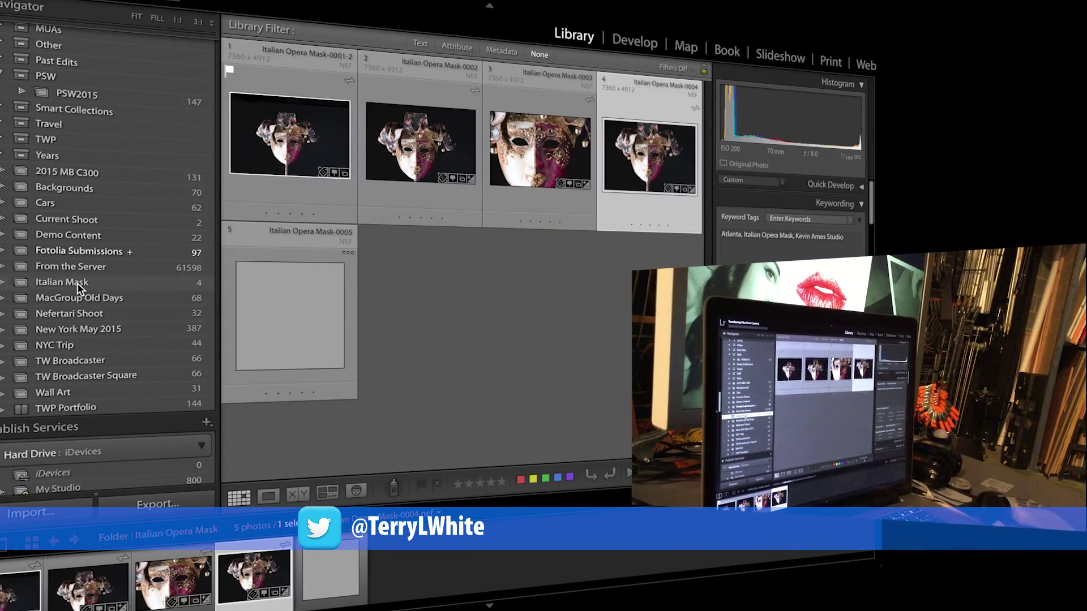
{"action": "left_click", "coordinate": [77, 281]}
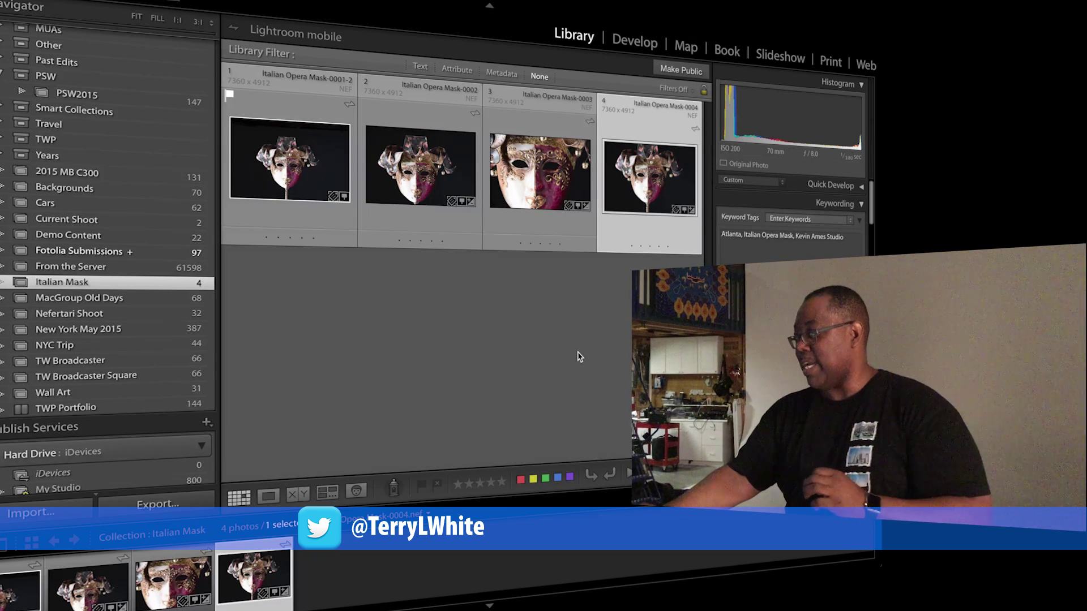
{"action": "left_click", "coordinate": [681, 71]}
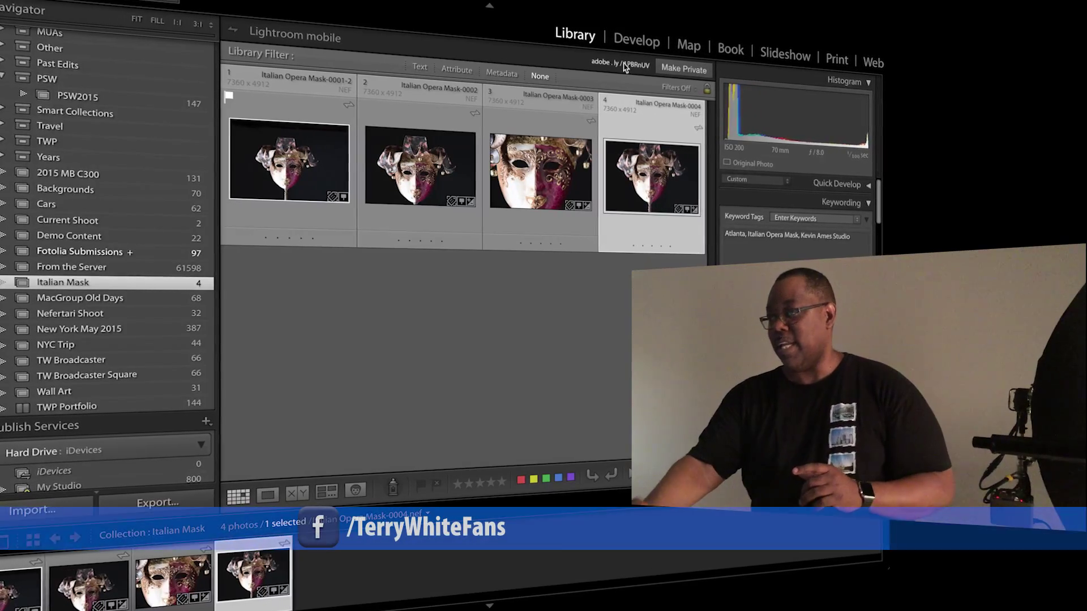
{"action": "left_click", "coordinate": [624, 62]}
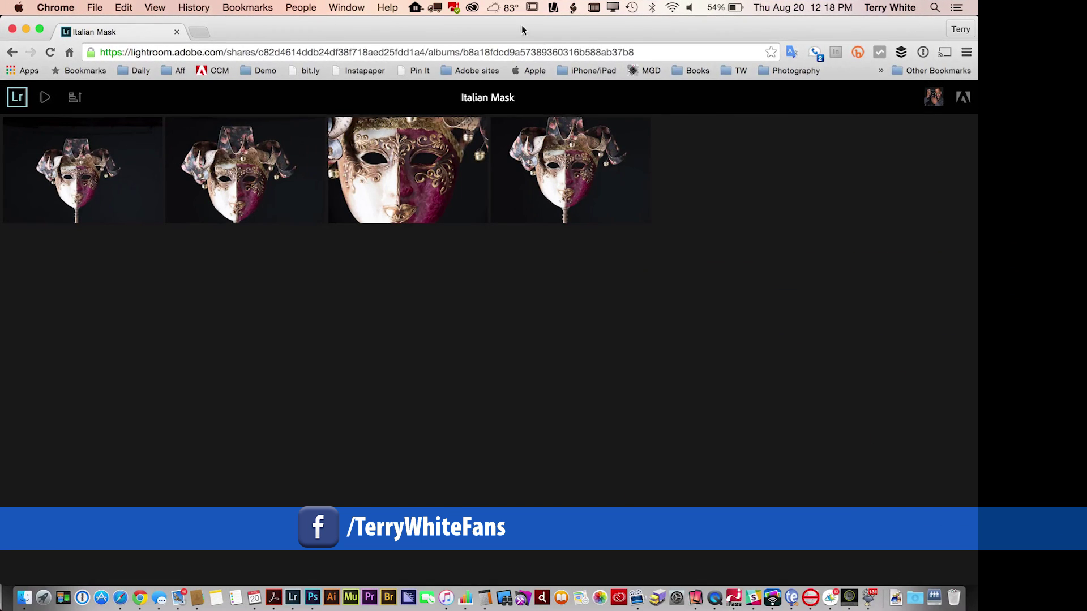
{"action": "left_click", "coordinate": [91, 170]}
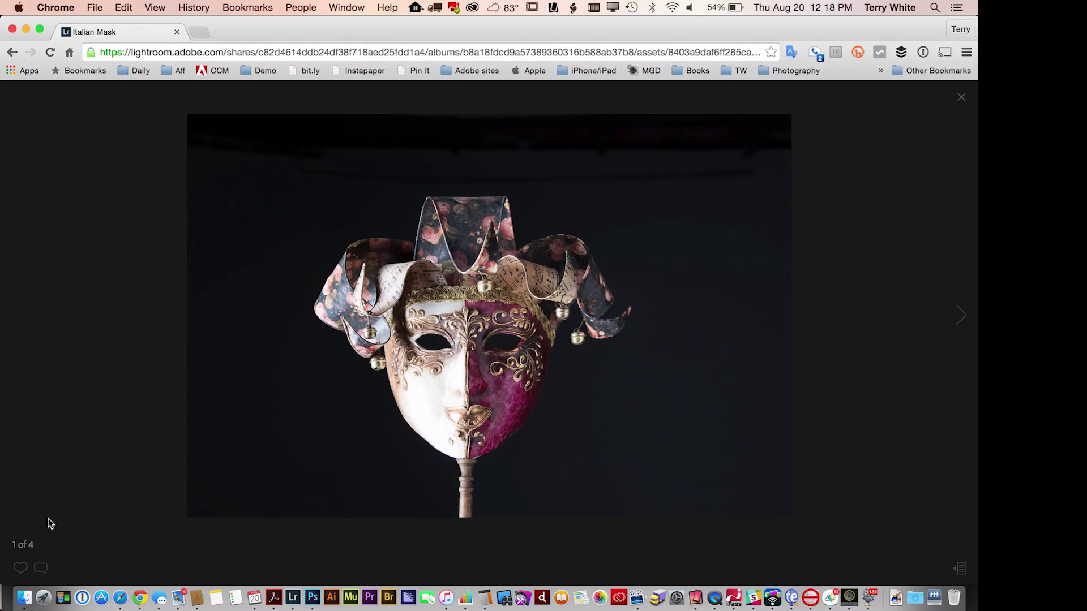
{"action": "left_click", "coordinate": [41, 568]}
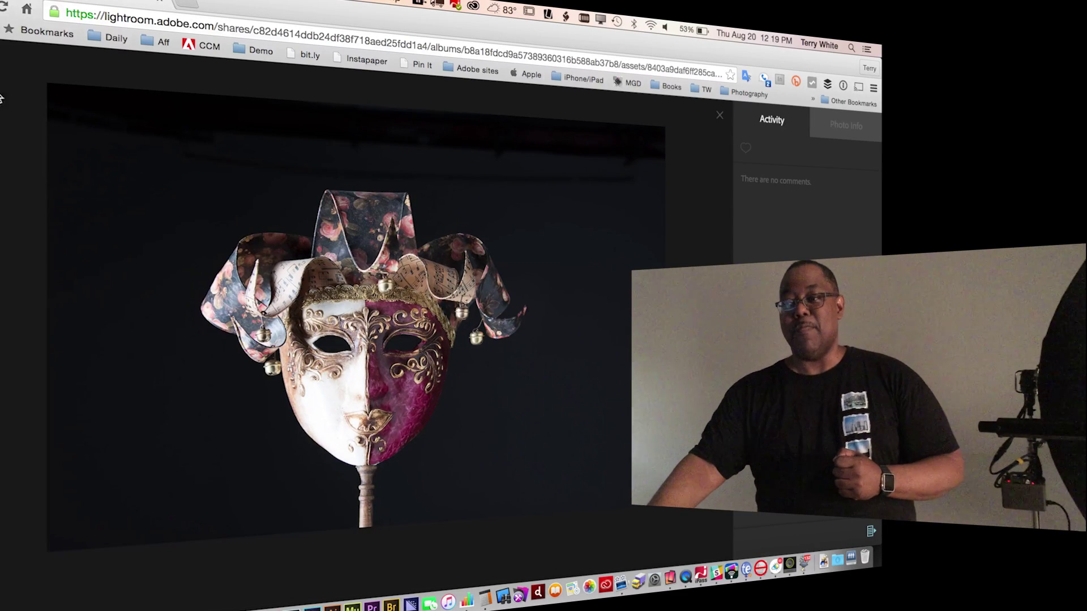
{"action": "key", "text": "i"}
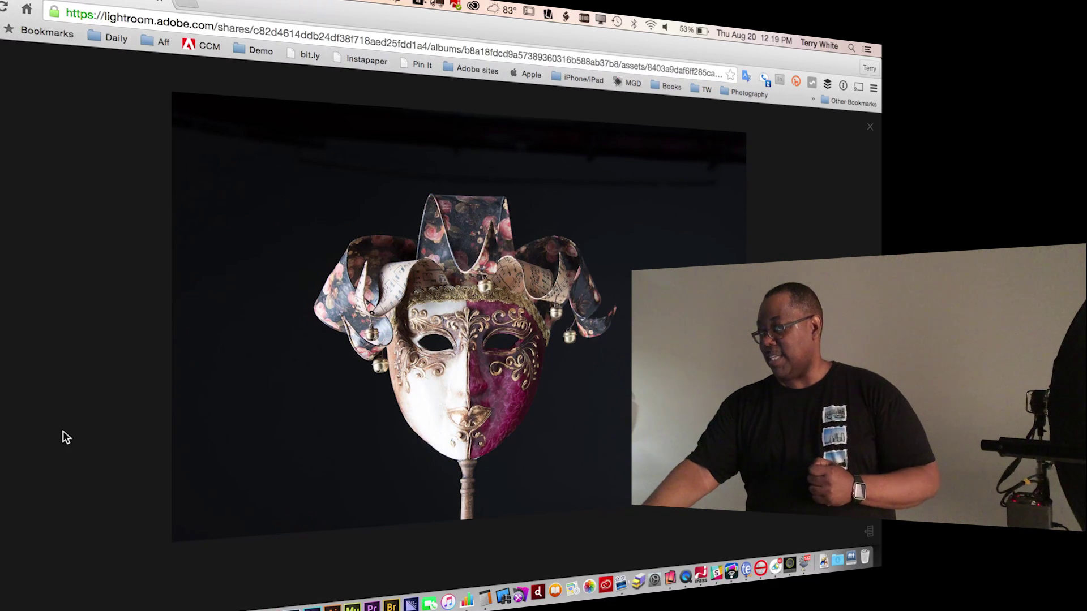
{"action": "left_click", "coordinate": [870, 126]}
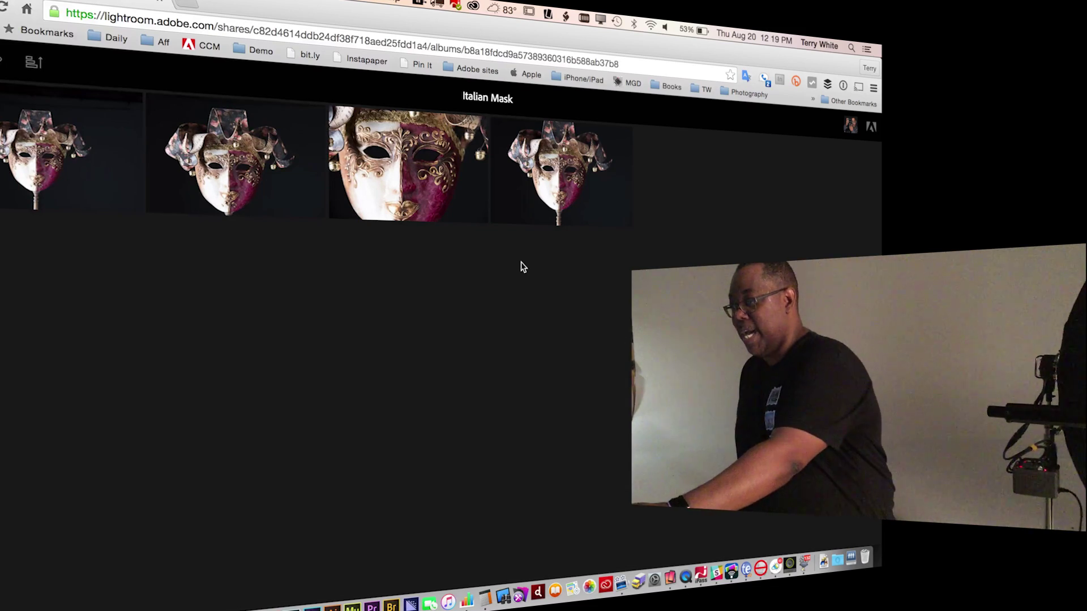
{"action": "key", "text": "super+Tab"}
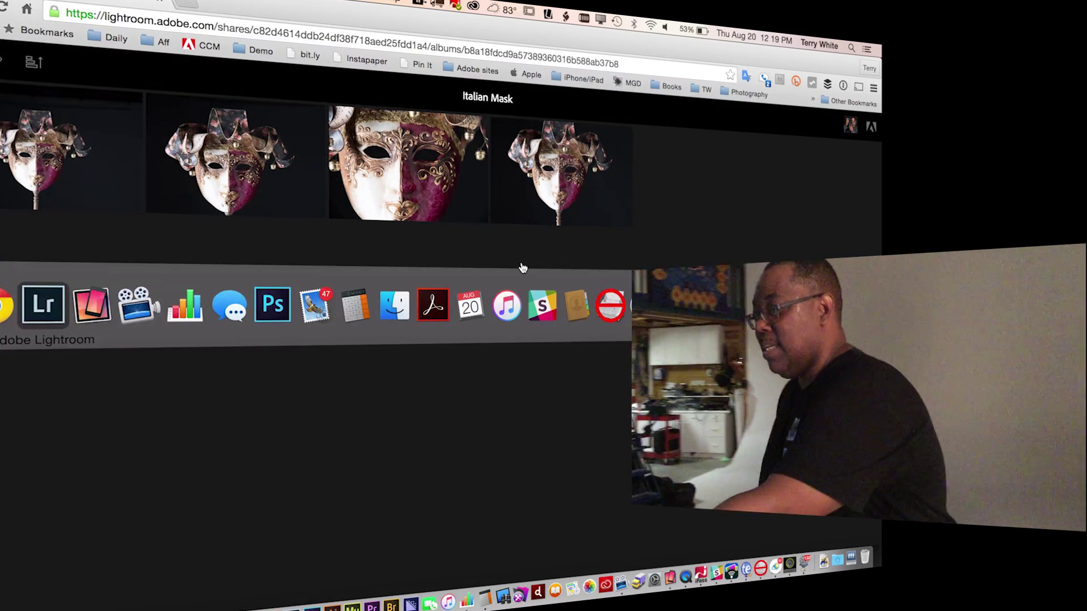
Step: Return to Lightroom to review the eight mask shots in the grid, then open File
{"action": "key", "text": "super+Tab"}
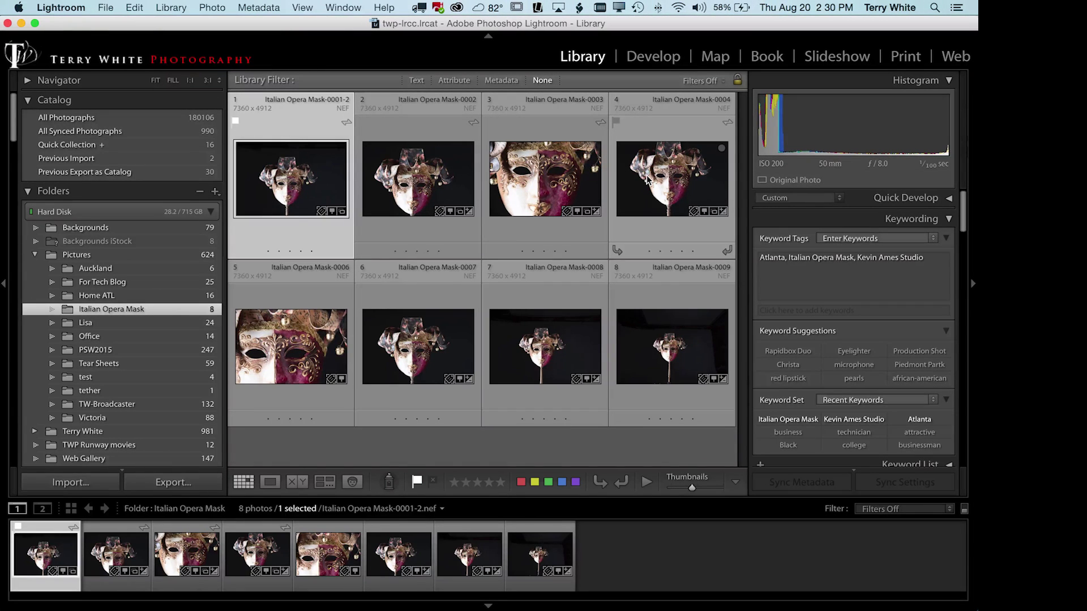
{"action": "mouse_move", "coordinate": [647, 179]}
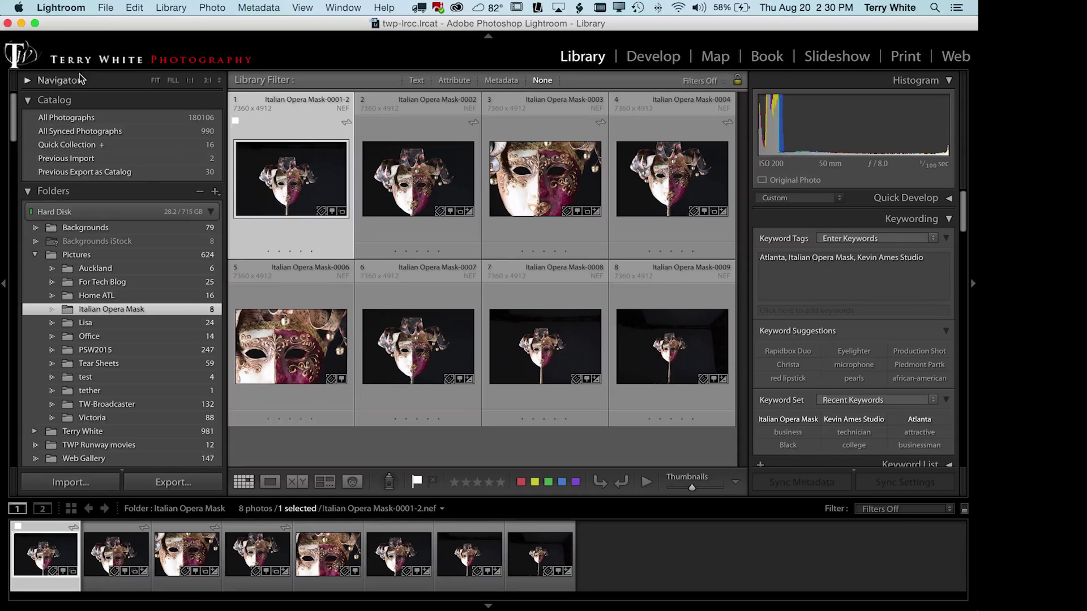
{"action": "left_click", "coordinate": [105, 8]}
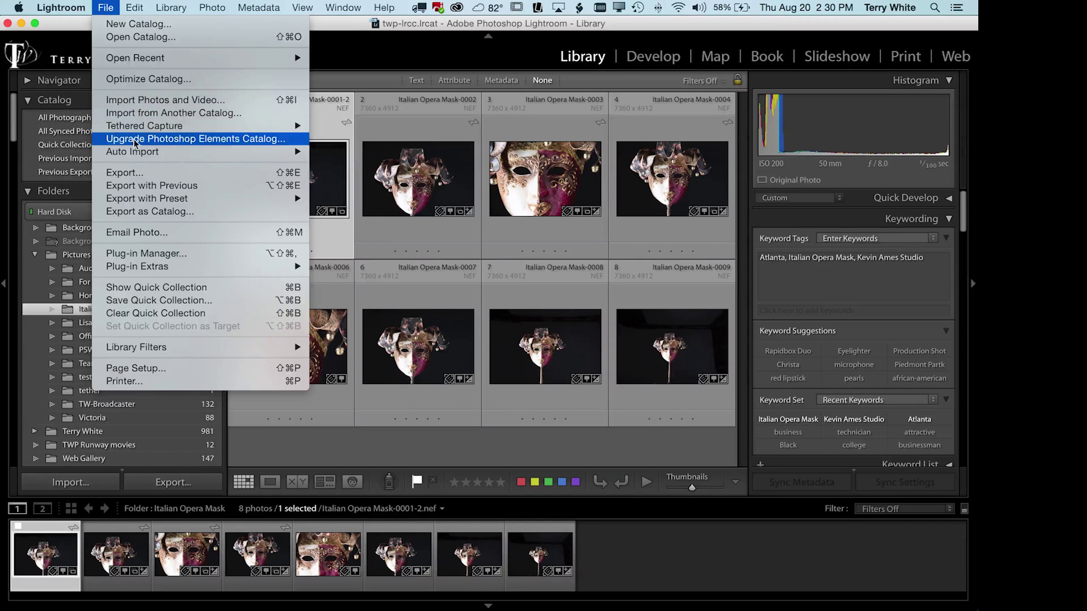
Step: Stop the running tethered capture session
{"action": "mouse_move", "coordinate": [135, 152]}
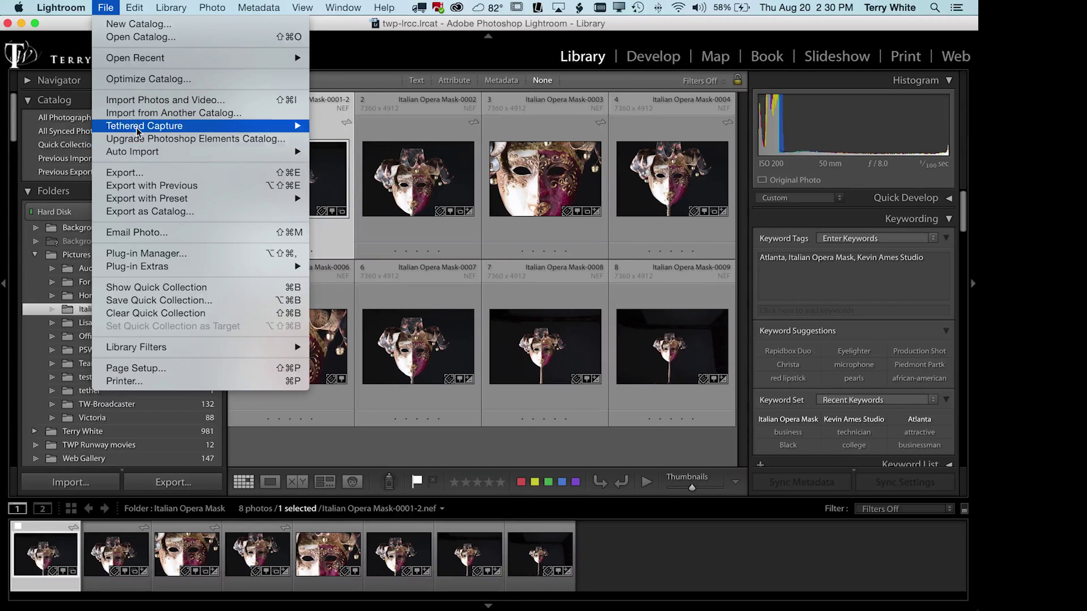
{"action": "mouse_move", "coordinate": [139, 127]}
{"action": "left_click", "coordinate": [341, 127]}
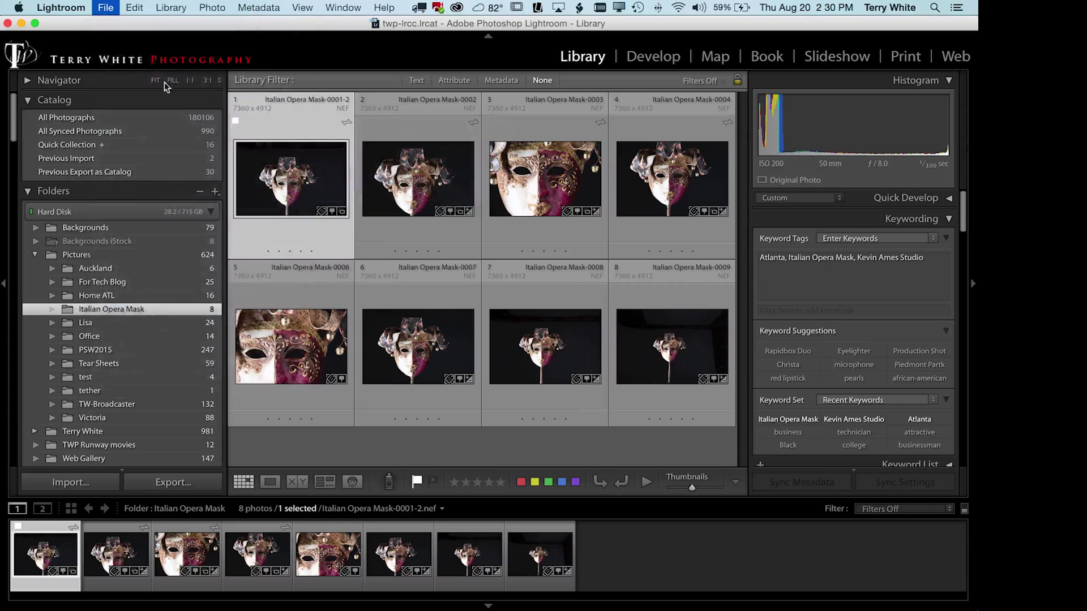
Step: Reopen the Tethered Capture Settings for Italian Opera Mask, now numbering from 10
{"action": "left_click", "coordinate": [105, 7]}
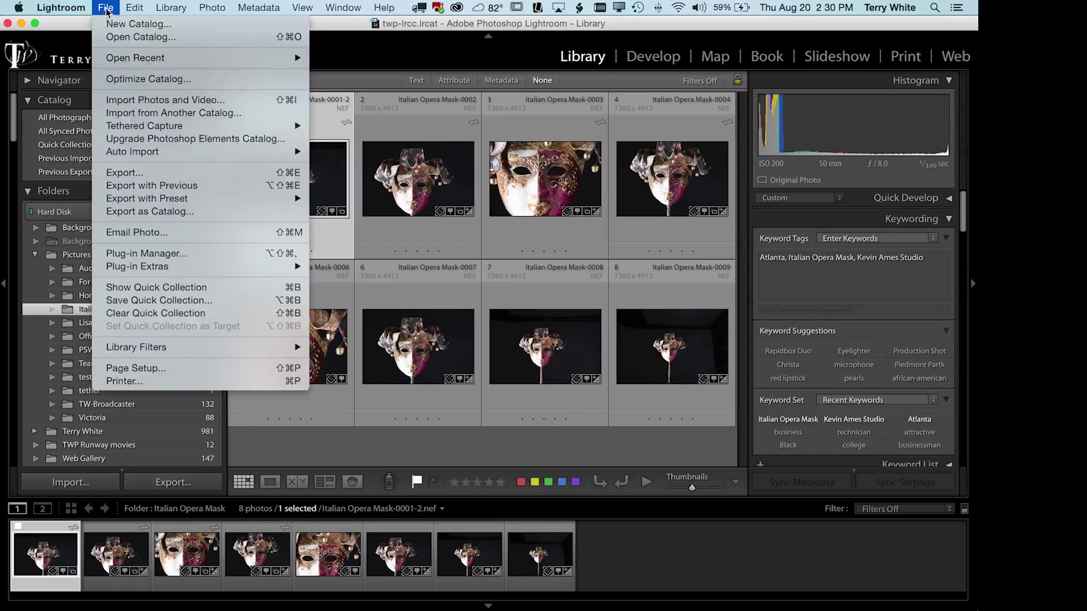
{"action": "mouse_move", "coordinate": [133, 127]}
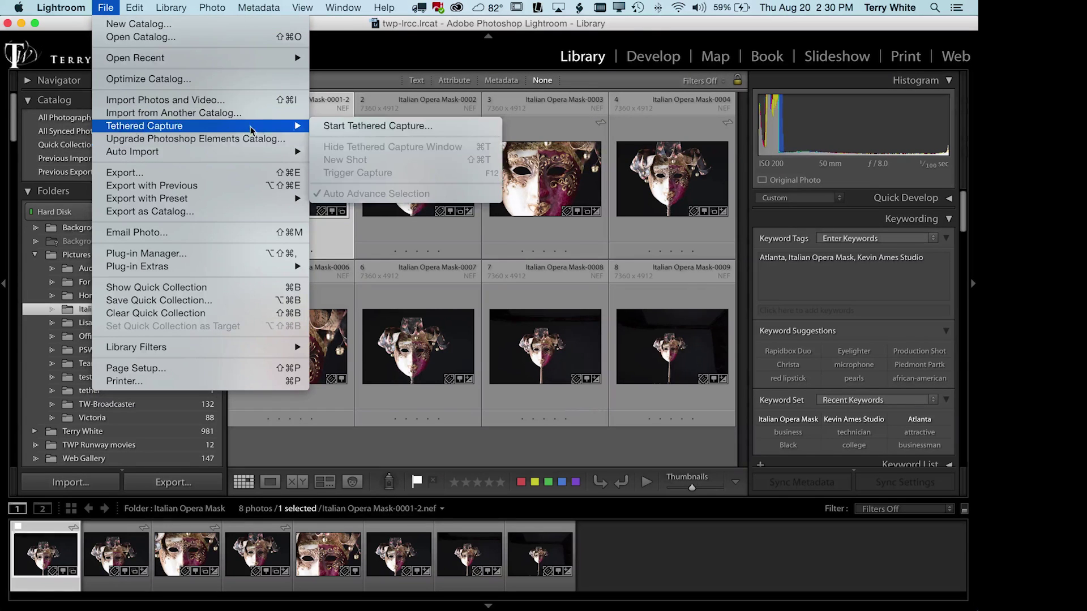
{"action": "left_click", "coordinate": [389, 125]}
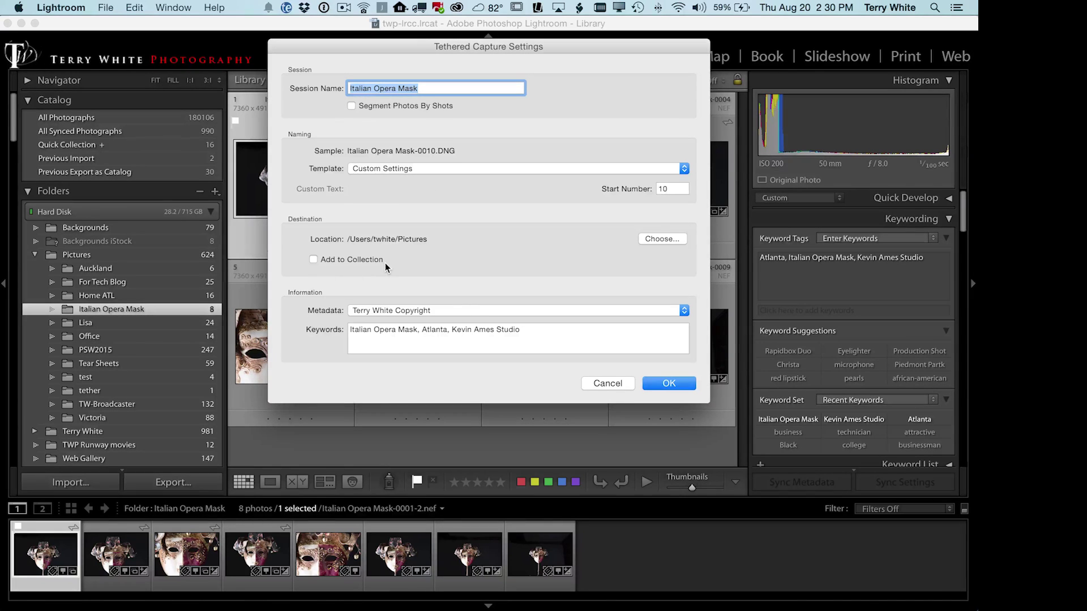
Step: Cancel the capture settings, select Italian Opera Mask-0006, and open the 4-photo Italian Mask collection
{"action": "left_click", "coordinate": [597, 381]}
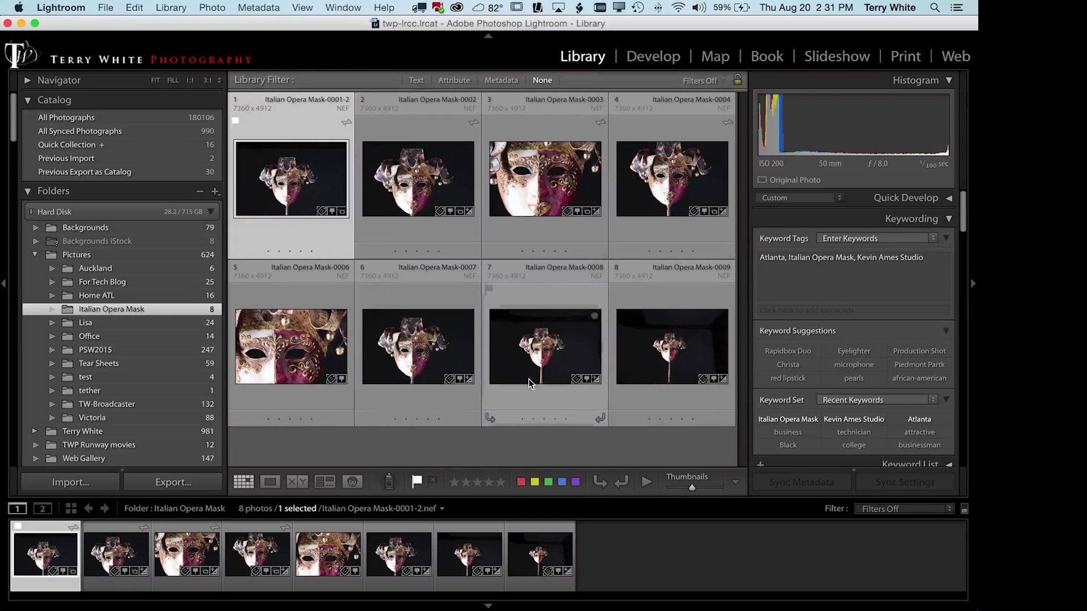
{"action": "left_click", "coordinate": [314, 358]}
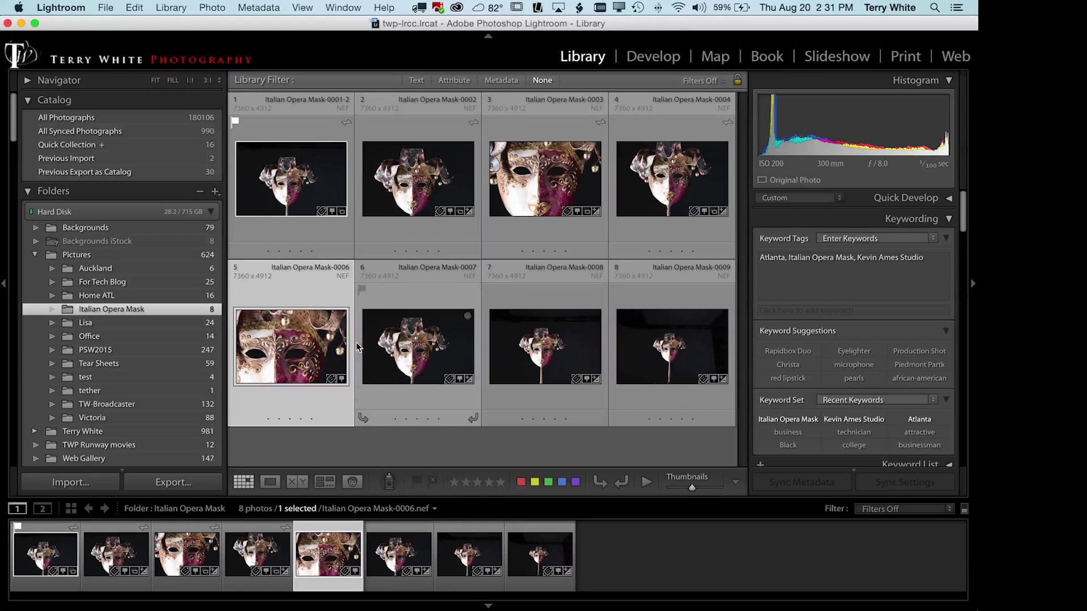
{"action": "scroll", "coordinate": [158, 351], "scroll_direction": "down", "scroll_amount": 15}
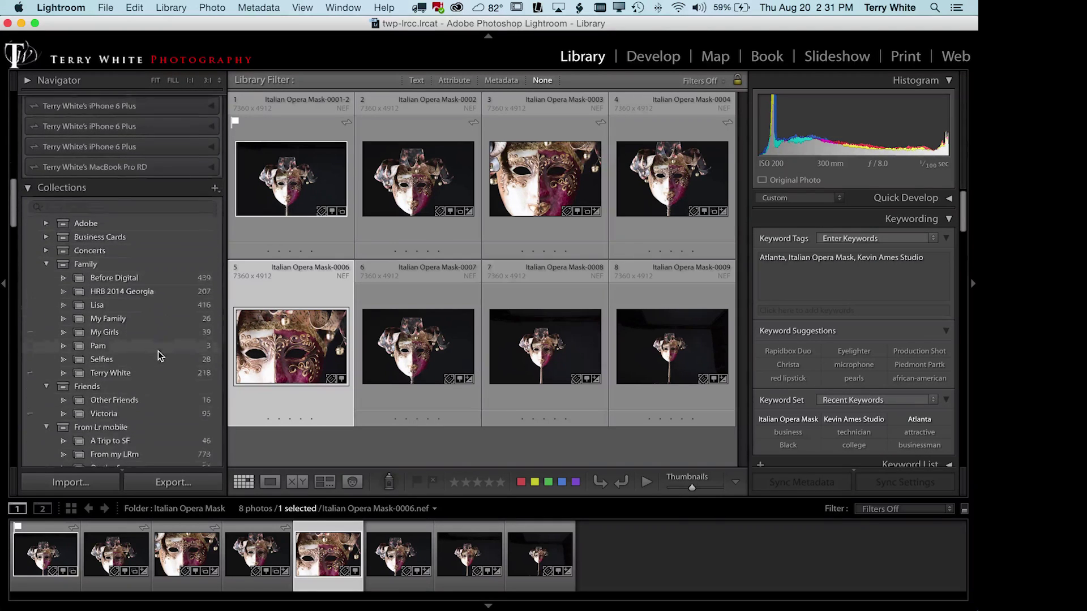
{"action": "scroll", "coordinate": [158, 351], "scroll_direction": "down", "scroll_amount": 10}
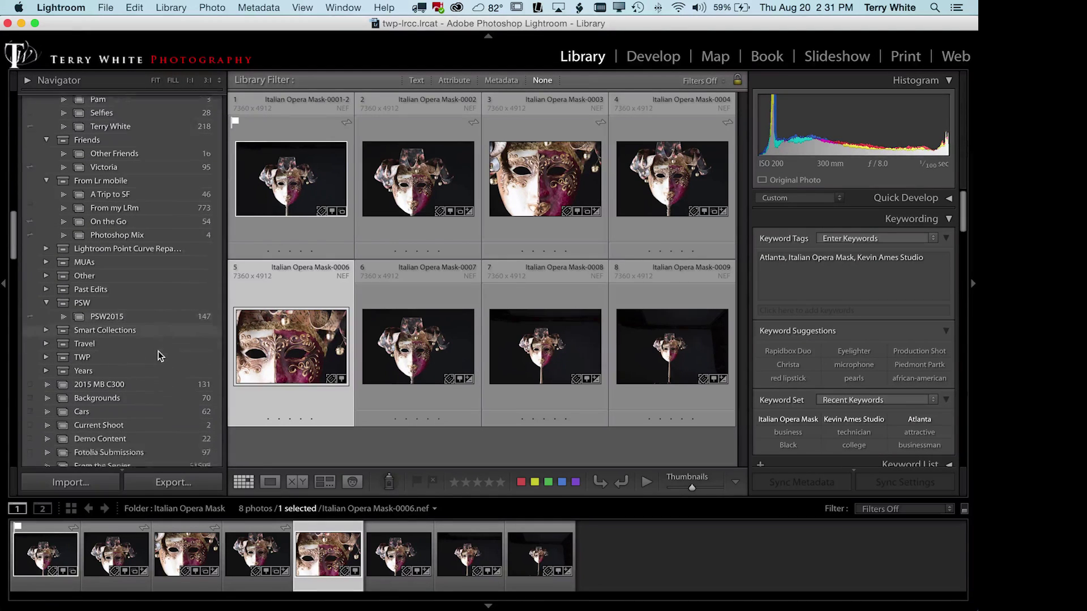
{"action": "scroll", "coordinate": [158, 351], "scroll_direction": "down", "scroll_amount": 8}
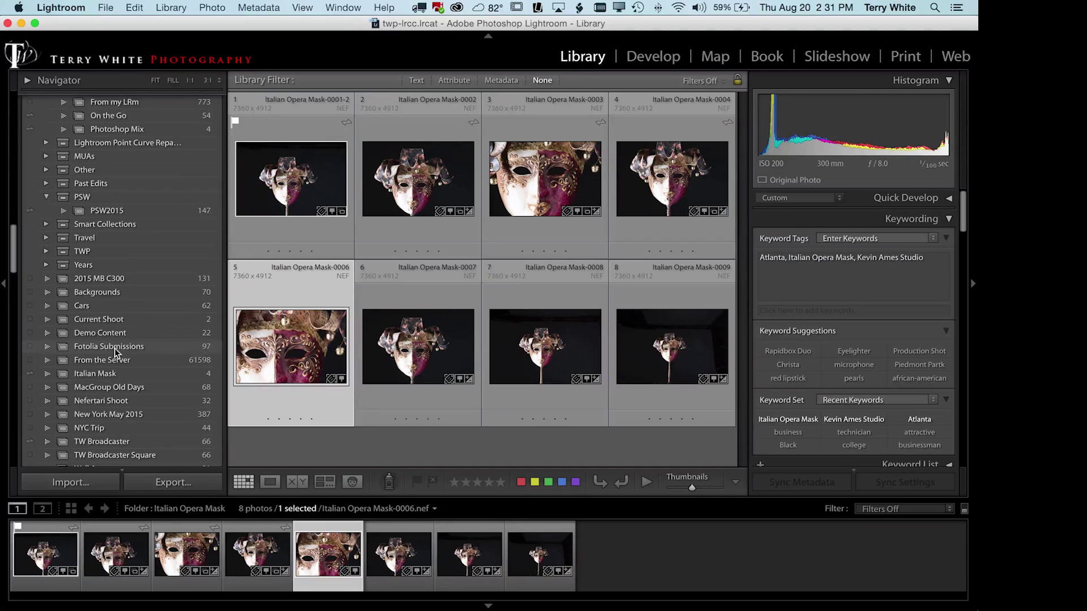
{"action": "scroll", "coordinate": [114, 349], "scroll_direction": "down", "scroll_amount": 5}
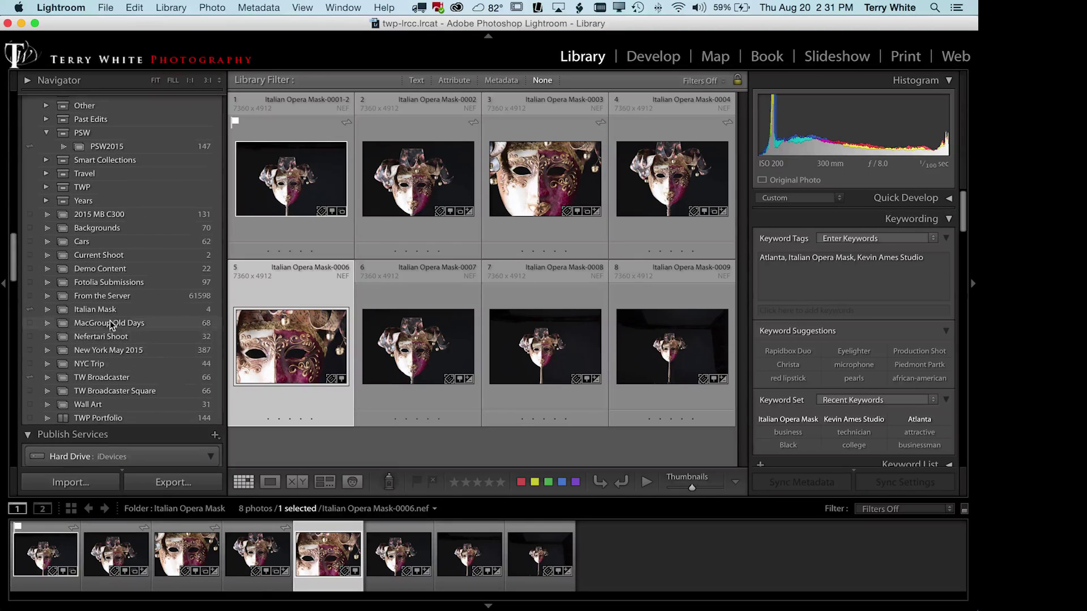
{"action": "left_click", "coordinate": [107, 311]}
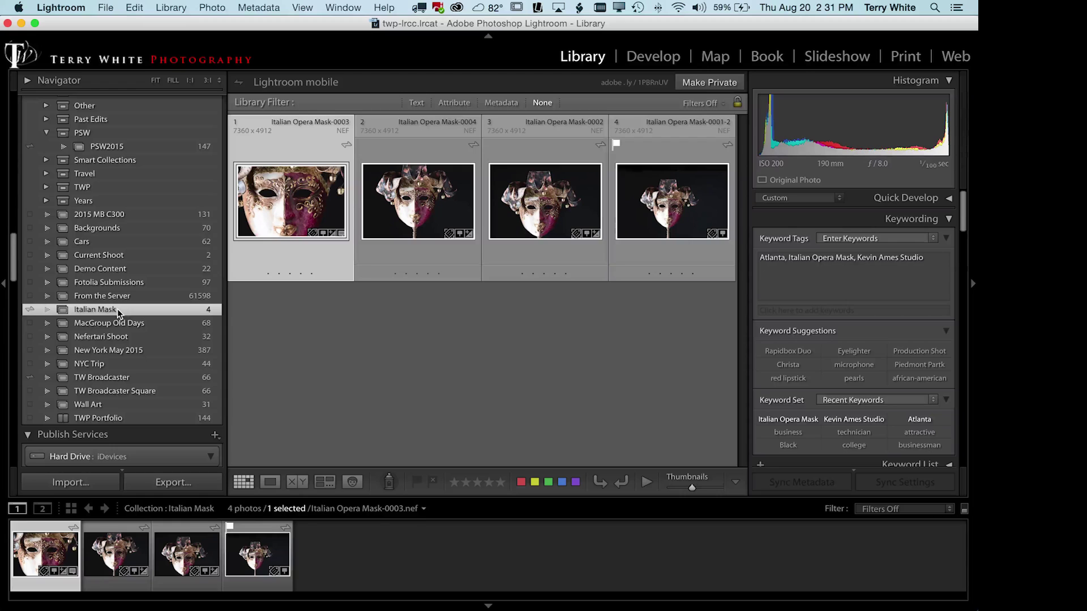
Step: Set Italian Mask as the target collection from its context menu
{"action": "right_click", "coordinate": [94, 308]}
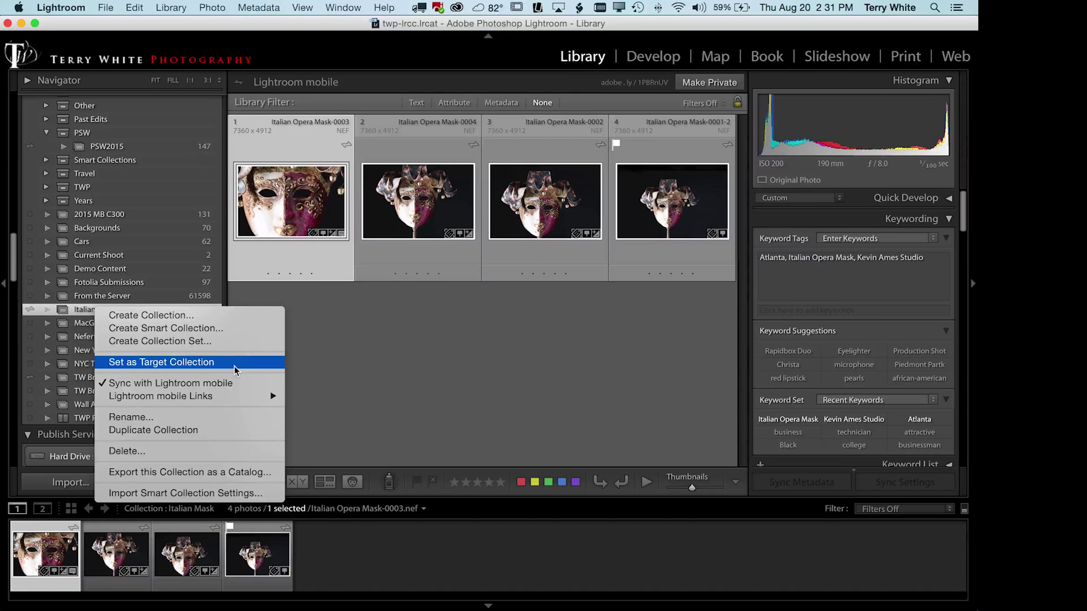
{"action": "left_click", "coordinate": [134, 365]}
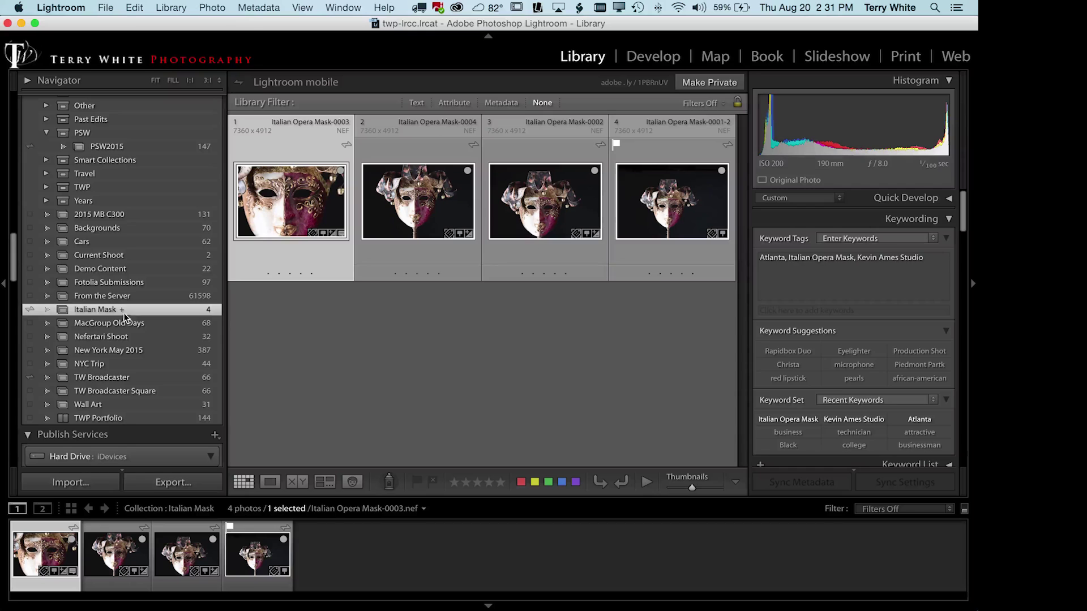
{"action": "scroll", "coordinate": [112, 261], "scroll_direction": "up", "scroll_amount": 10}
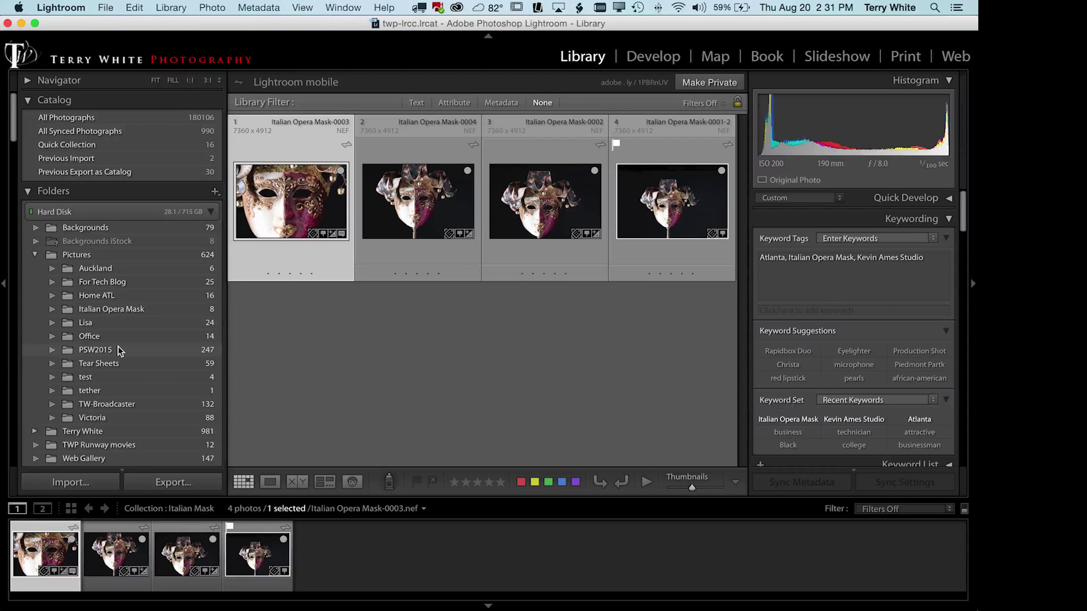
Step: In the 8-photo Italian Opera Mask folder, mark shots 0006, 0007 and 0009 with B for Italian Mask
{"action": "left_click", "coordinate": [117, 307]}
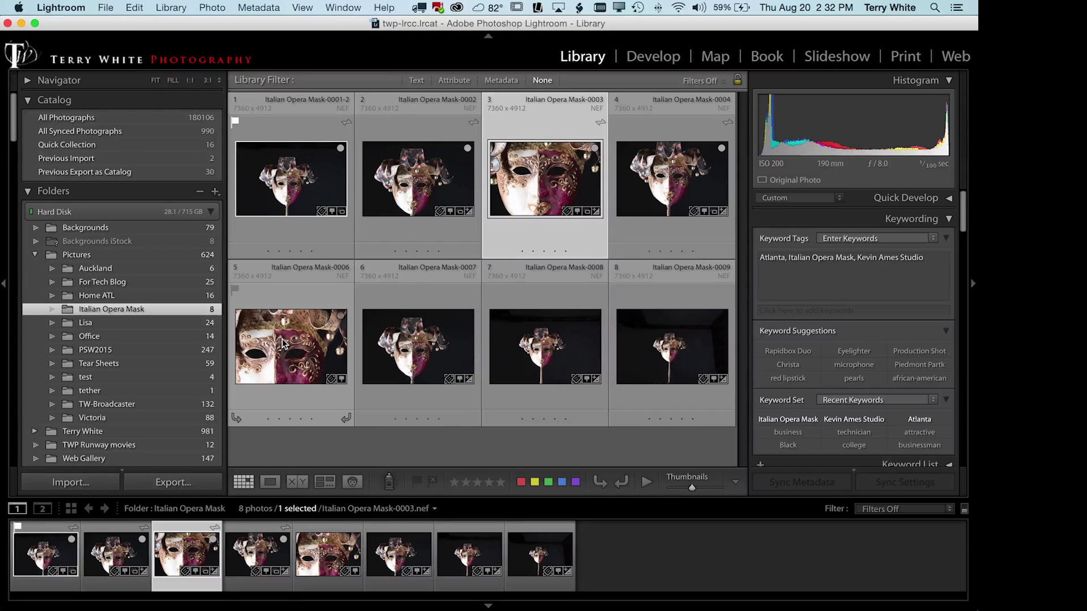
{"action": "left_click", "coordinate": [293, 365]}
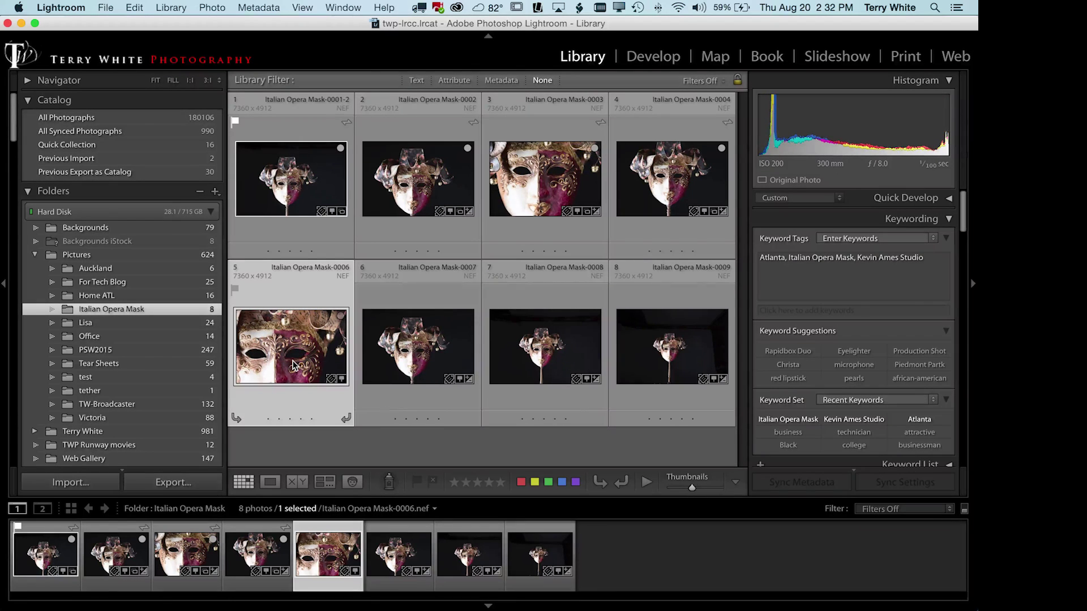
{"action": "key", "text": "b"}
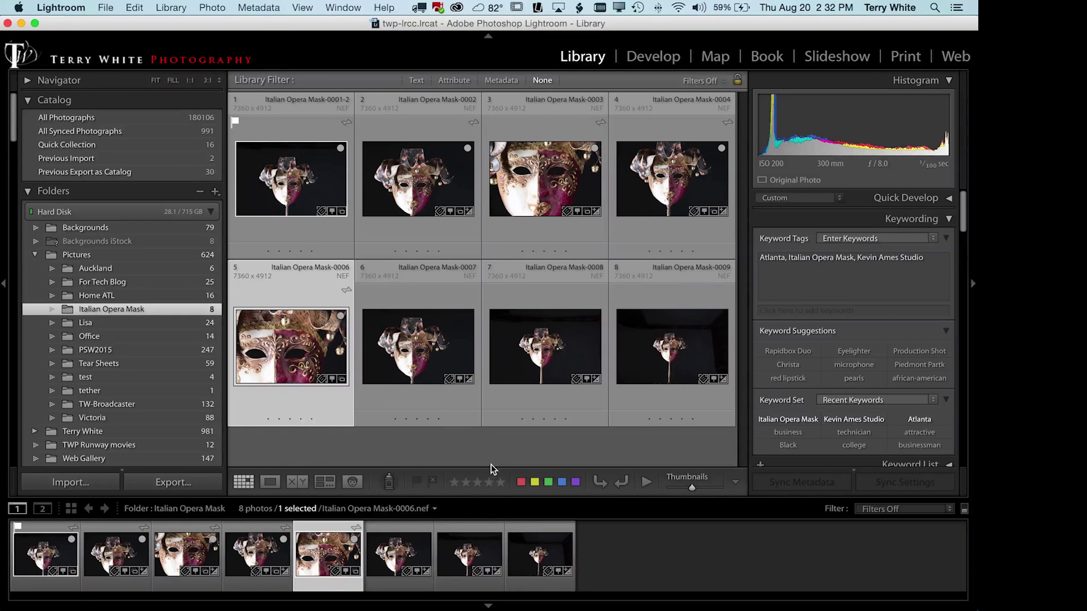
{"action": "left_click", "coordinate": [413, 408]}
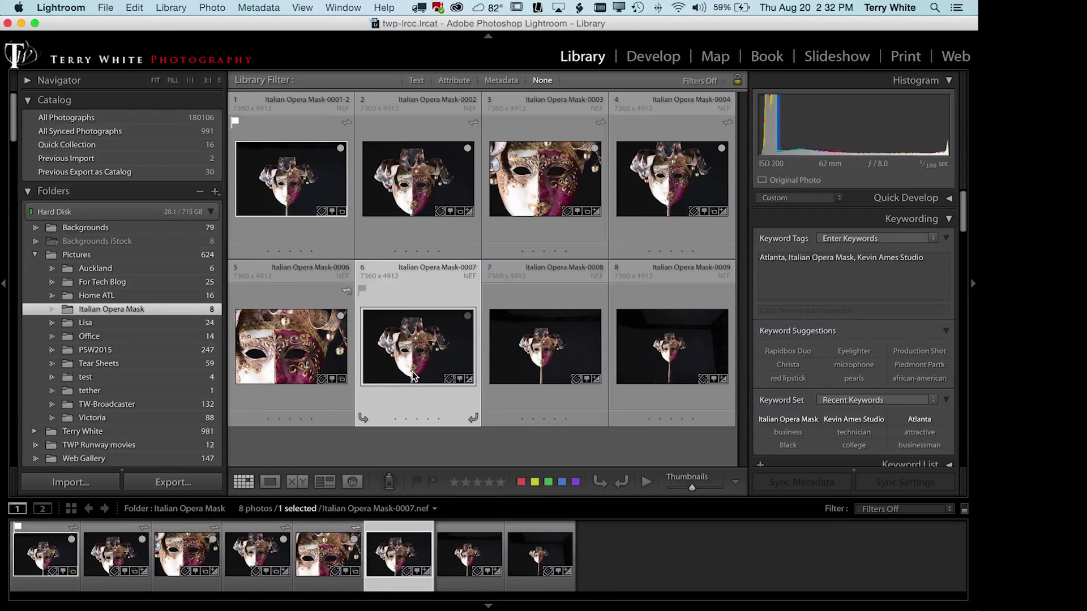
{"action": "key", "text": "b"}
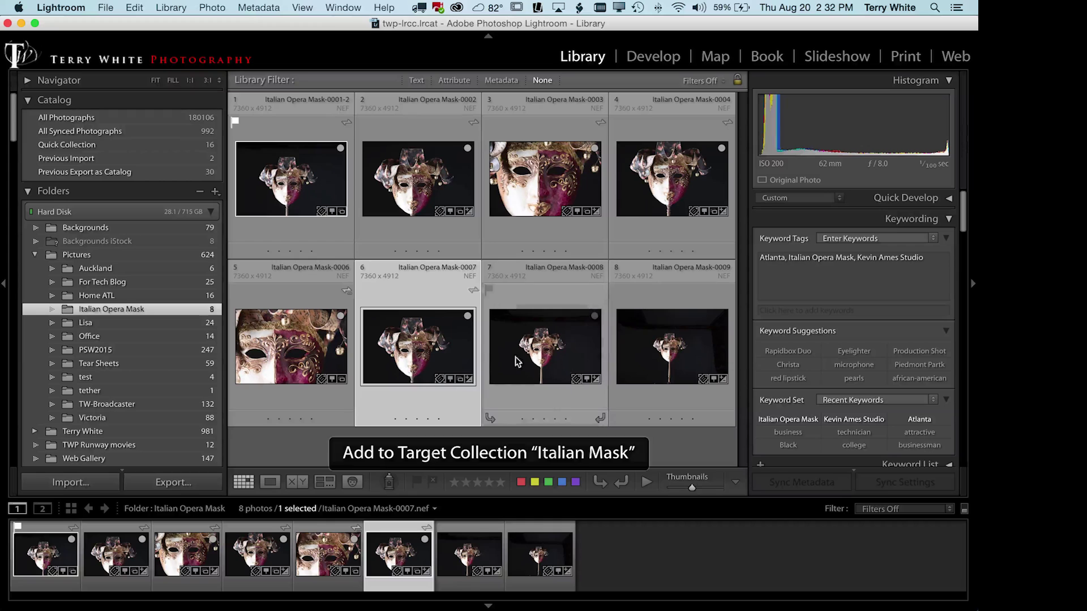
{"action": "left_click", "coordinate": [669, 405]}
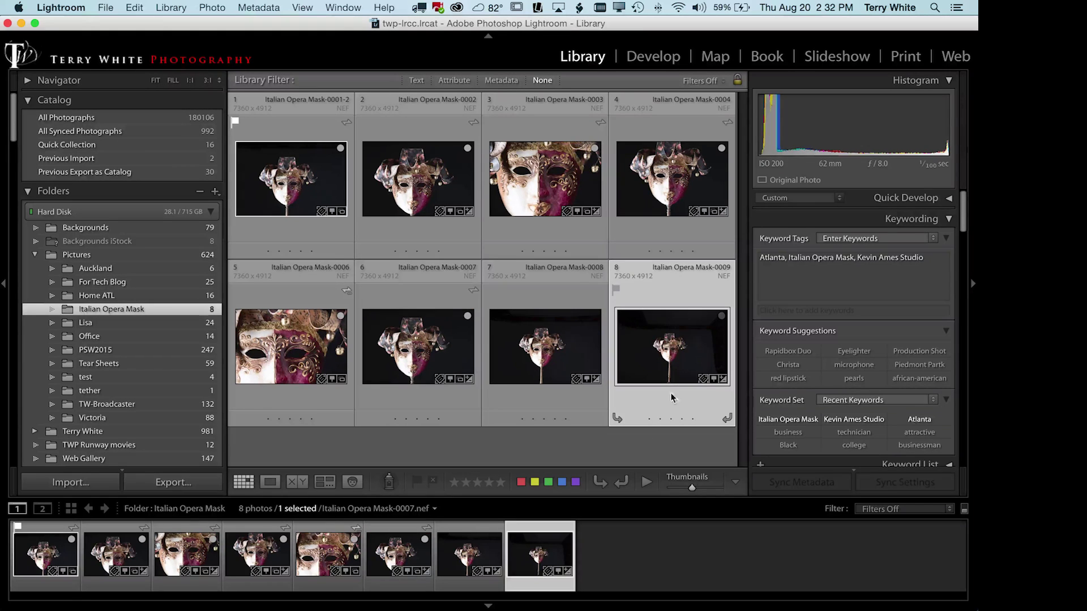
{"action": "key", "text": "b"}
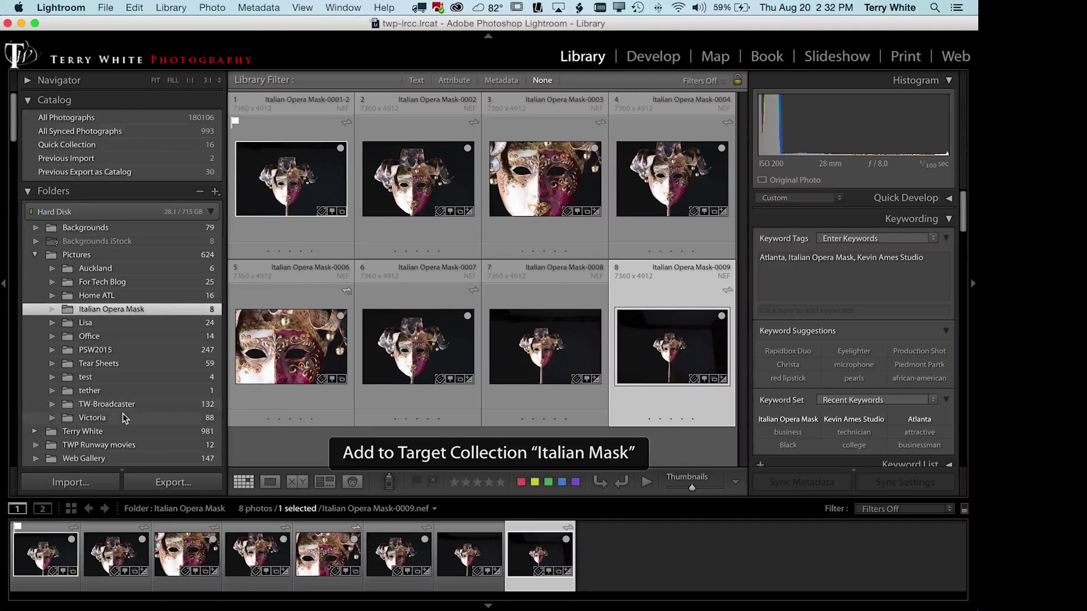
Step: Show the Italian Mask collection's 7 photos, including new shots 0006, 0007 and 0009
{"action": "scroll", "coordinate": [123, 382], "scroll_direction": "down", "scroll_amount": 15}
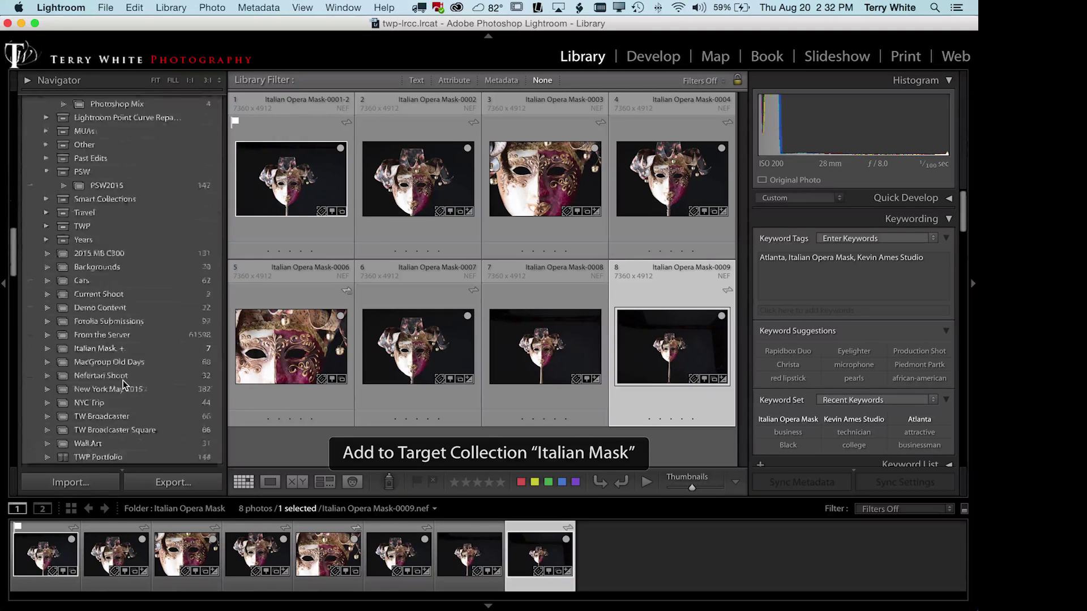
{"action": "scroll", "coordinate": [124, 381], "scroll_direction": "up", "scroll_amount": 8}
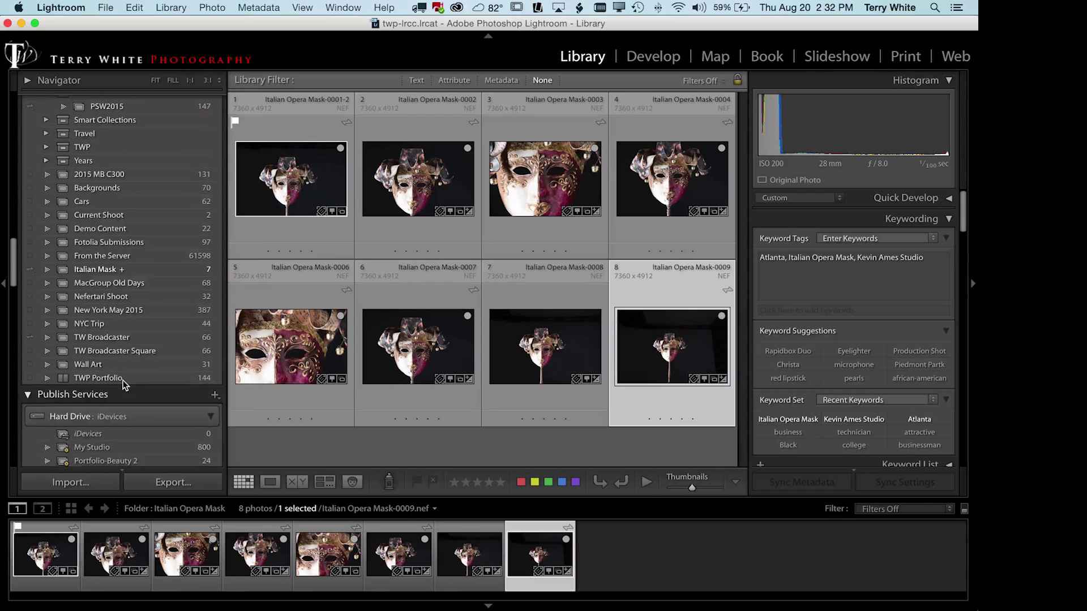
{"action": "left_click", "coordinate": [121, 323]}
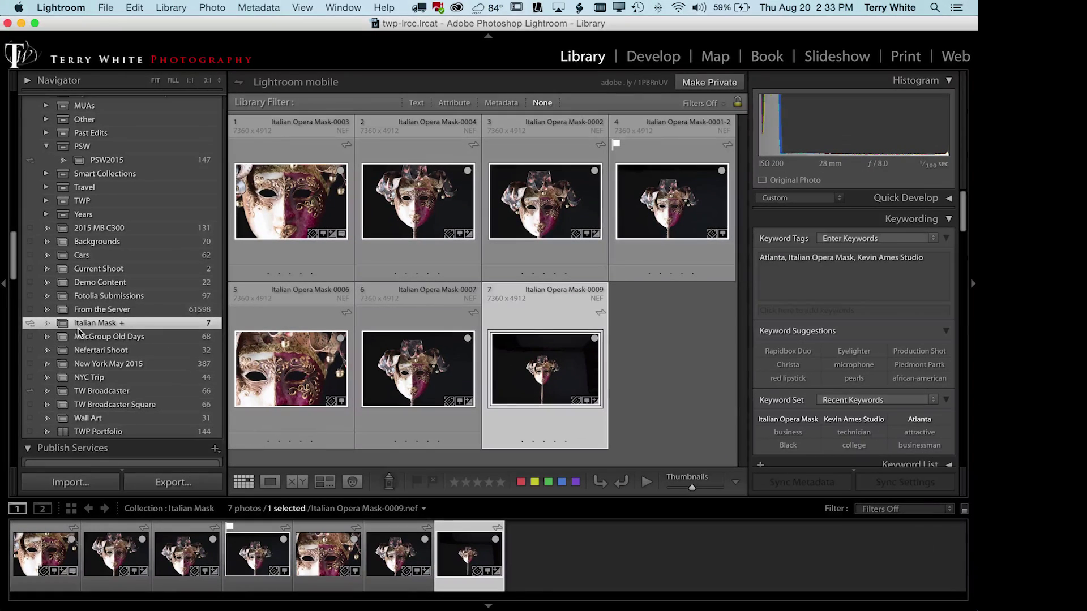
{"action": "scroll", "coordinate": [77, 327], "scroll_direction": "up", "scroll_amount": 15}
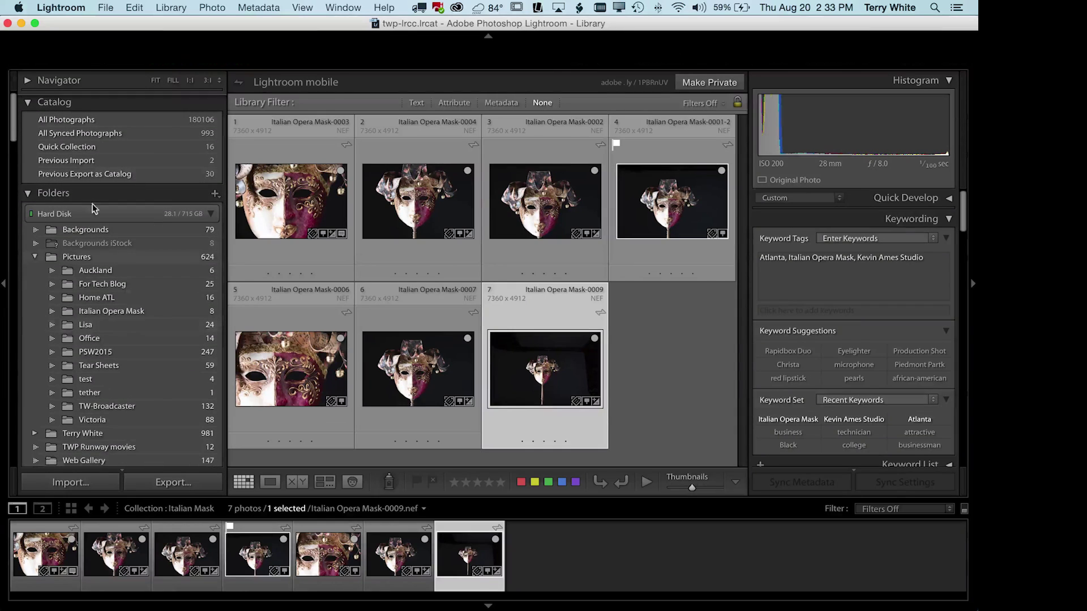
Step: Choose Set as Target Collection on the Catalog panel's Quick Collection, replacing Italian Mask
{"action": "right_click", "coordinate": [64, 146]}
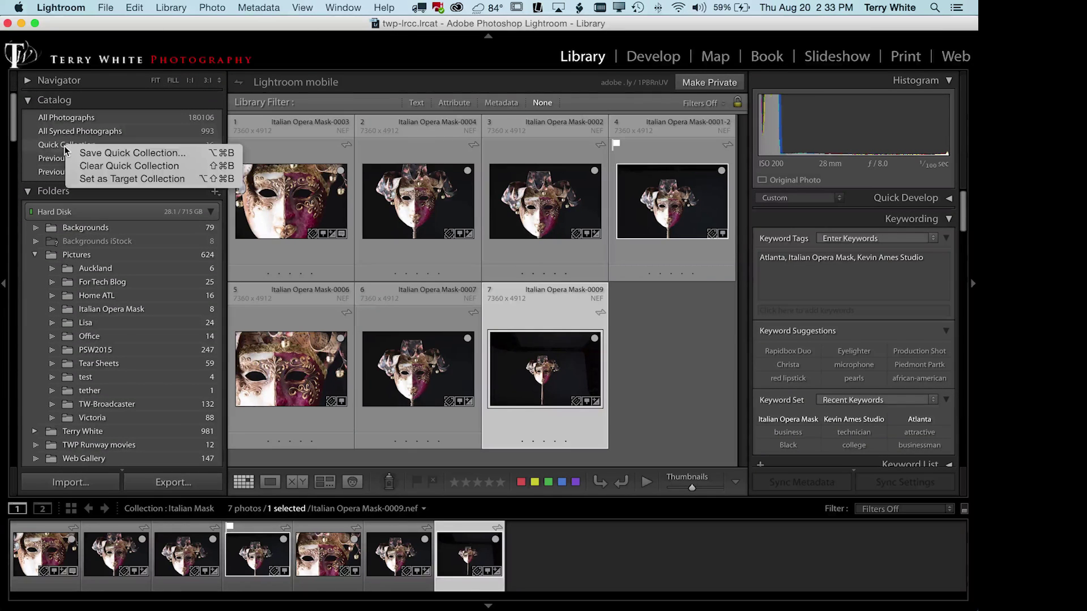
{"action": "left_click", "coordinate": [86, 179]}
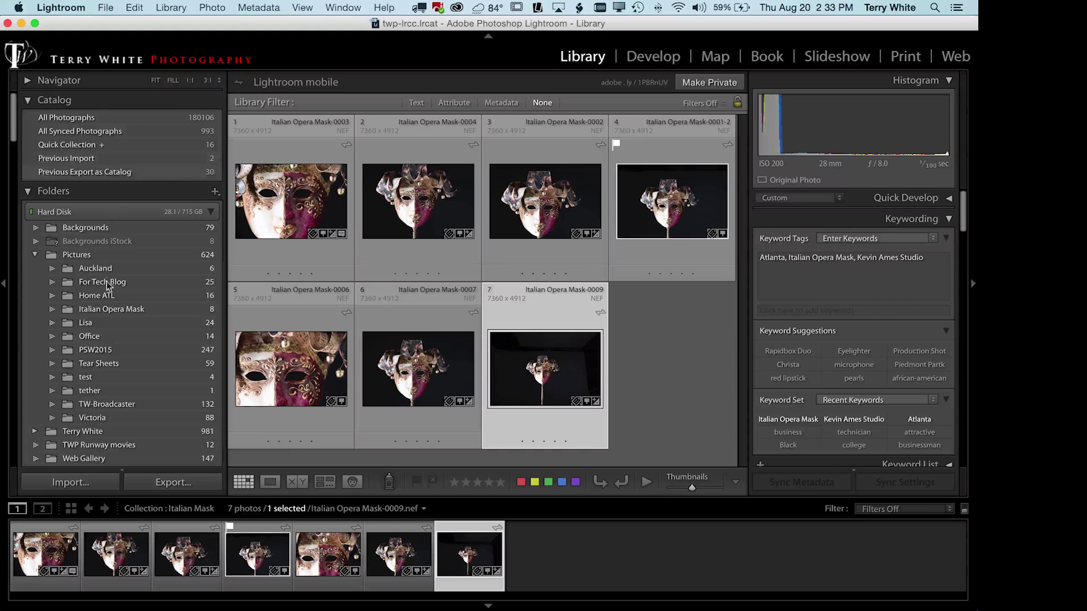
{"action": "scroll", "coordinate": [111, 321], "scroll_direction": "down", "scroll_amount": 15}
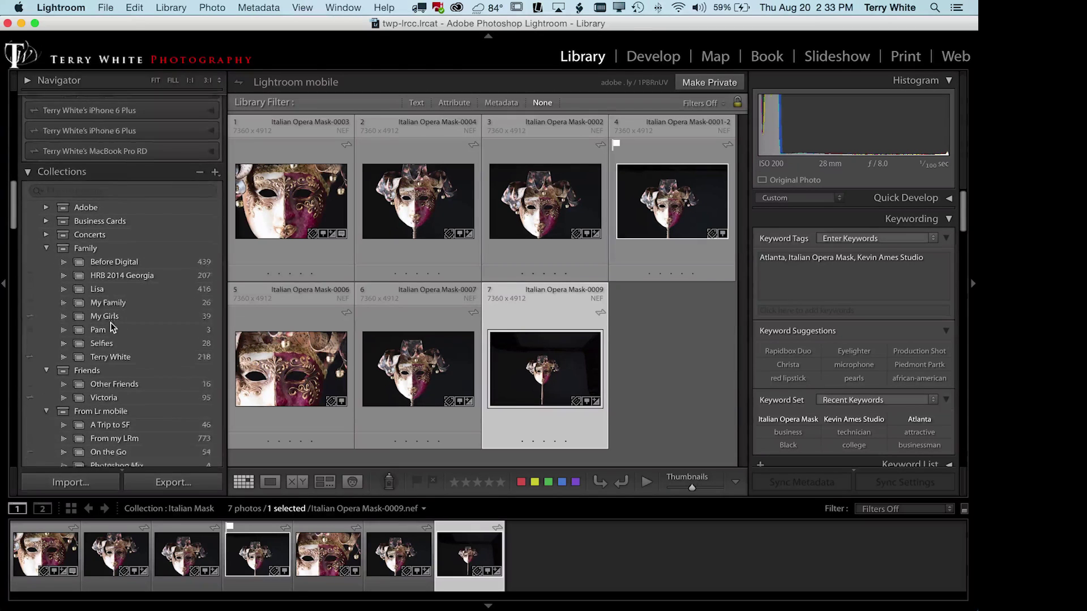
{"action": "scroll", "coordinate": [110, 323], "scroll_direction": "down", "scroll_amount": 15}
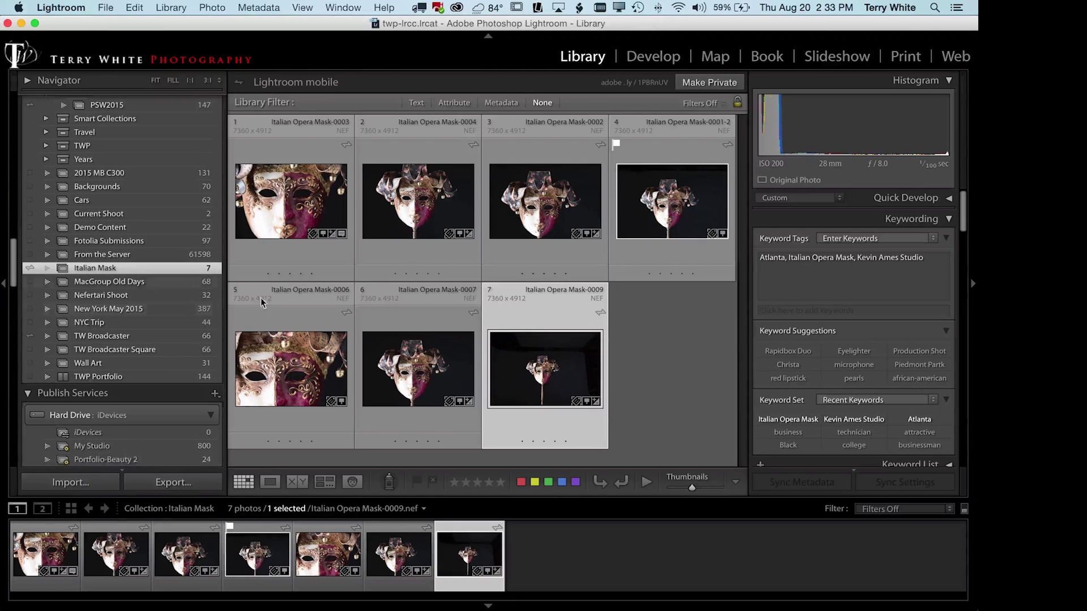